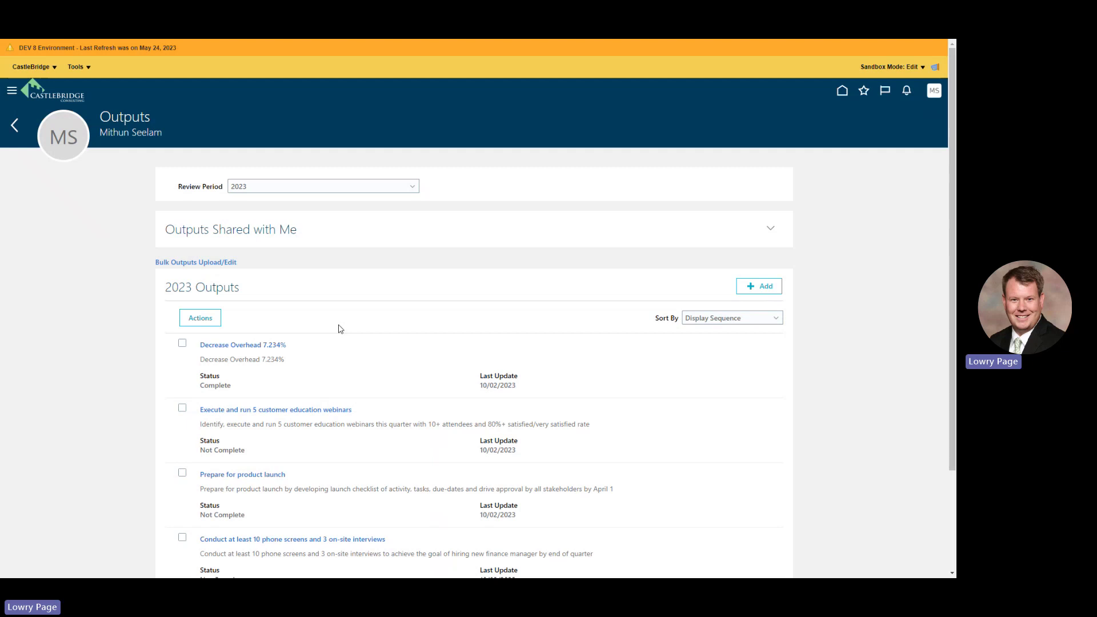
# View the outputs for the 2022 review period and switch back to the 2023 review period
pyautogui.click(405, 188)
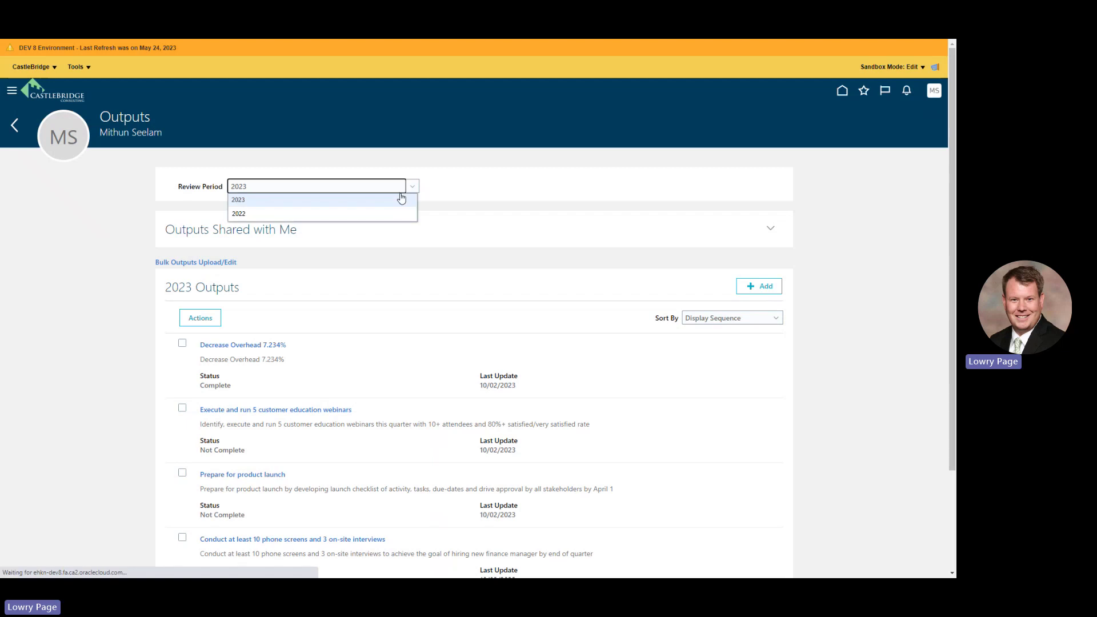
pyautogui.click(356, 216)
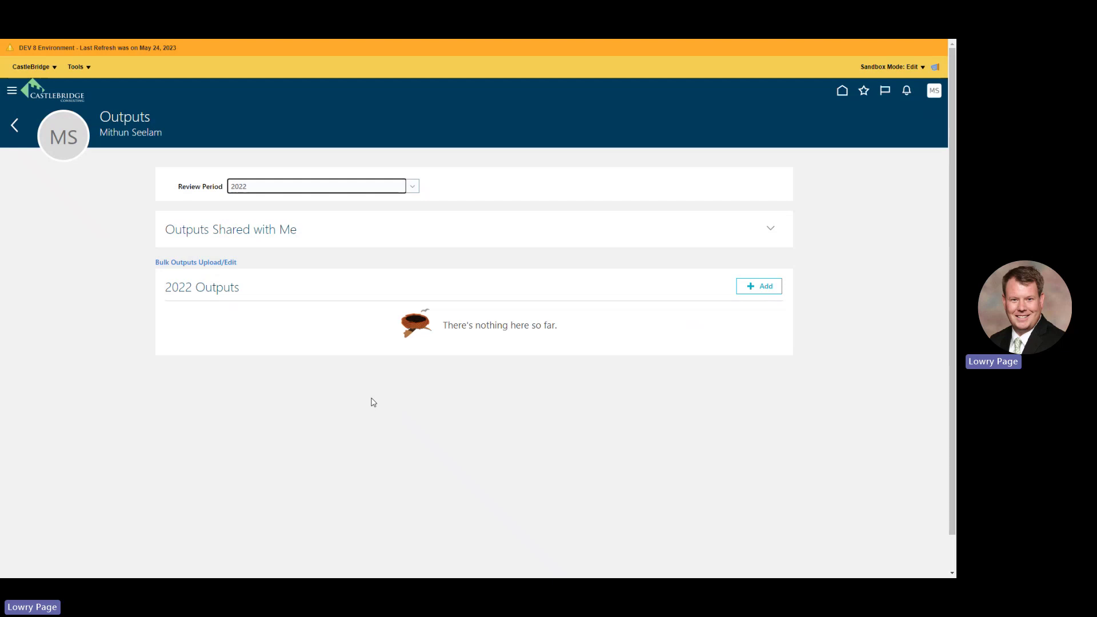
pyautogui.click(412, 187)
pyautogui.click(269, 202)
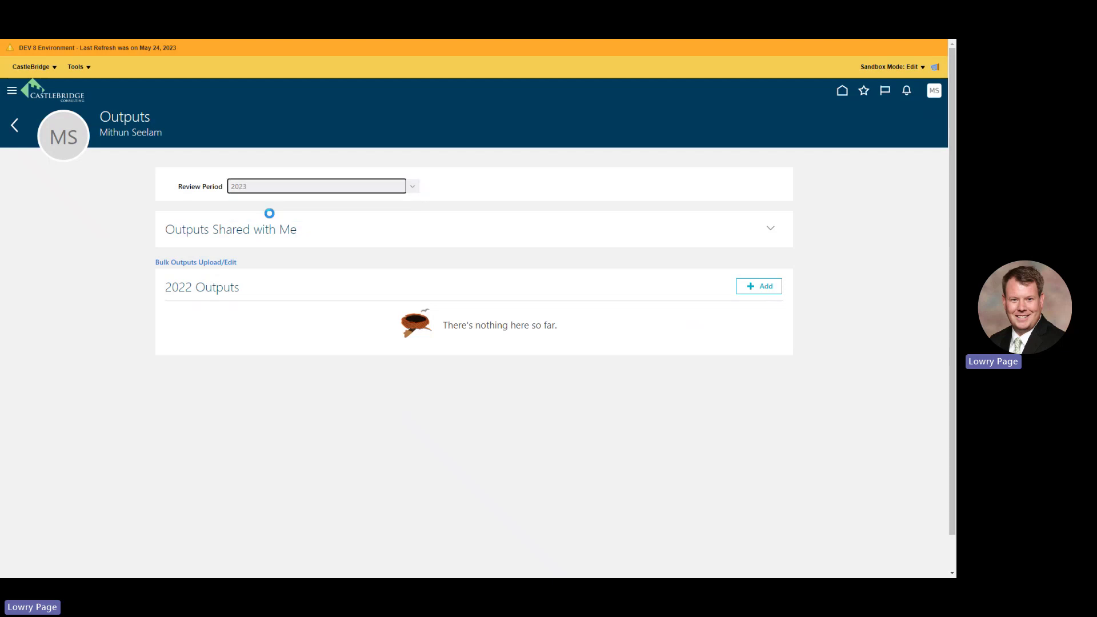
# Load the remaining 2023 outputs and look through the whole list
pyautogui.scroll(-3, 490, 412)
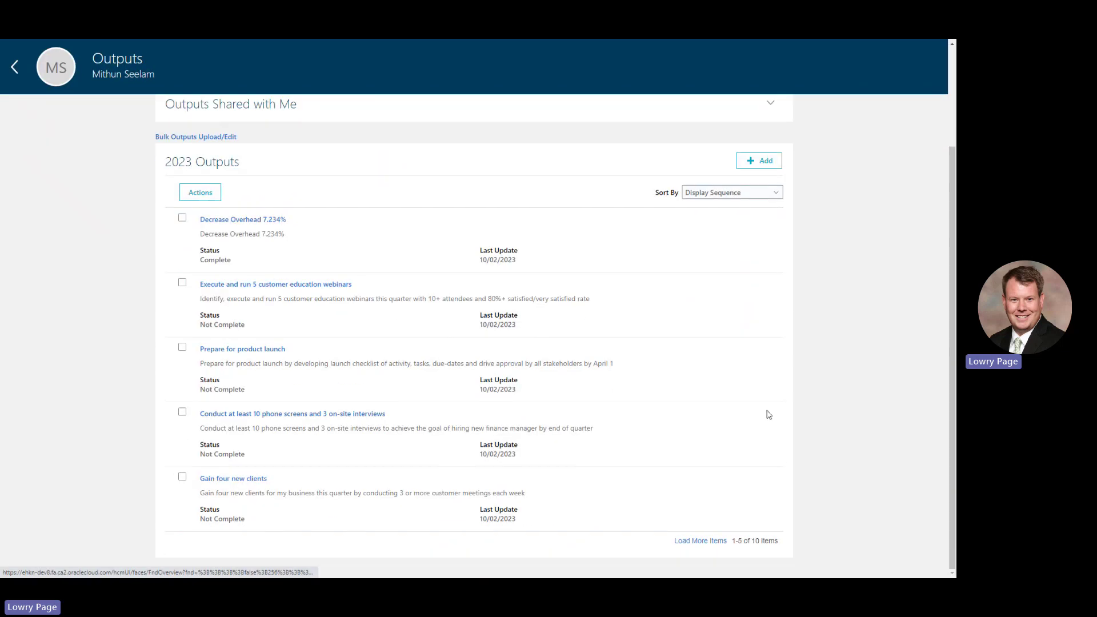
pyautogui.click(699, 541)
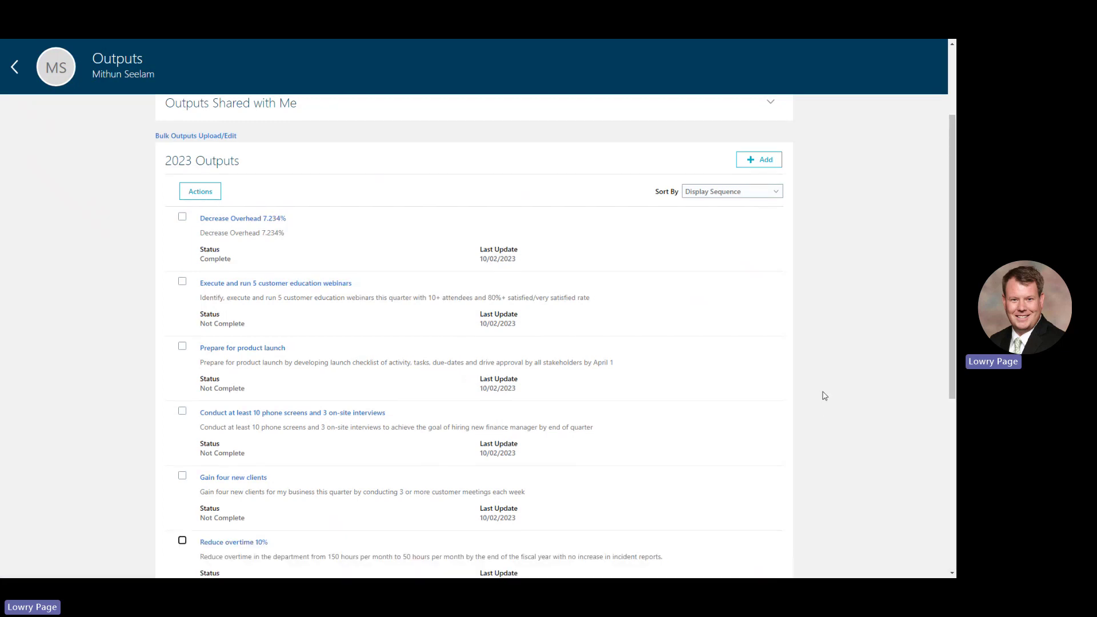
pyautogui.scroll(-5, 824, 396)
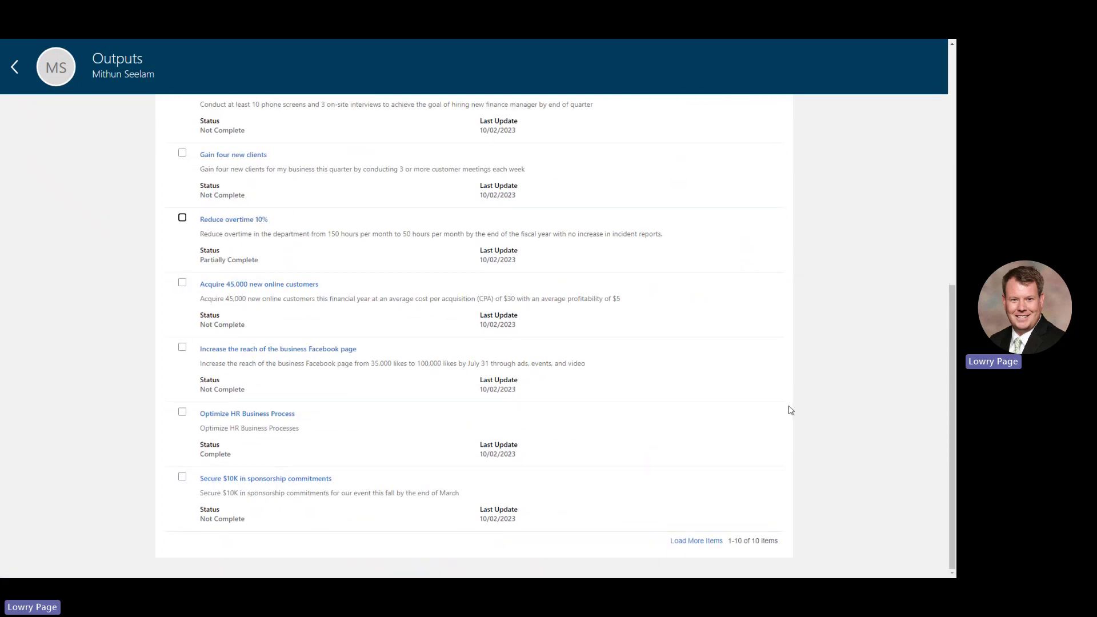
pyautogui.scroll(8, 790, 411)
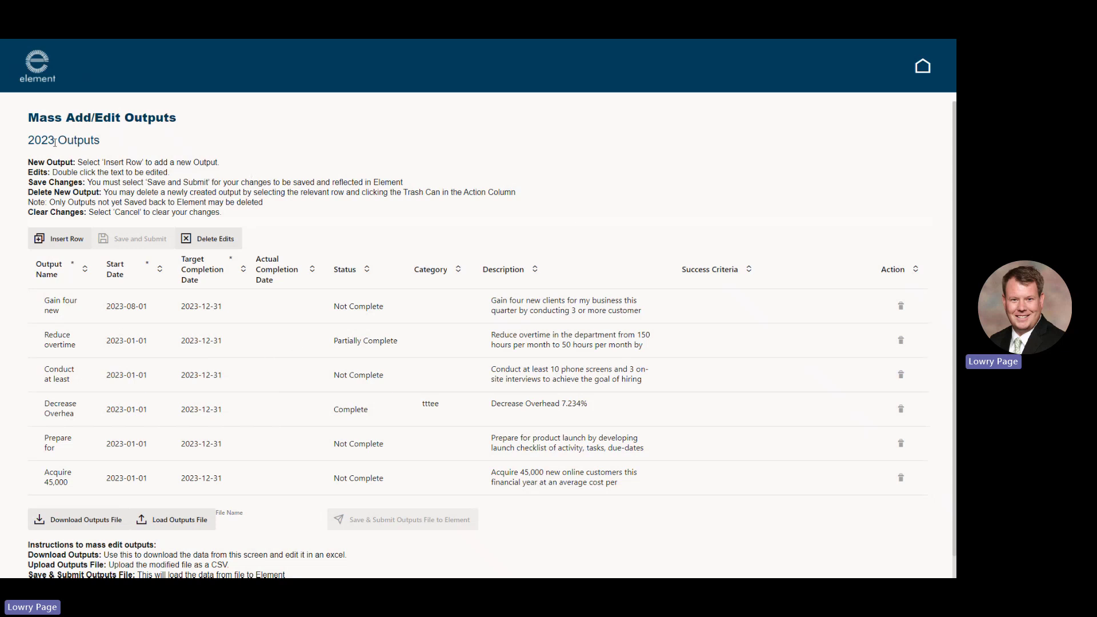
# In the Mass Add/Edit Outputs table, rename the overtime reduction output as "Reduce overtime 15%"
pyautogui.moveTo(27, 141); pyautogui.dragTo(100, 144)
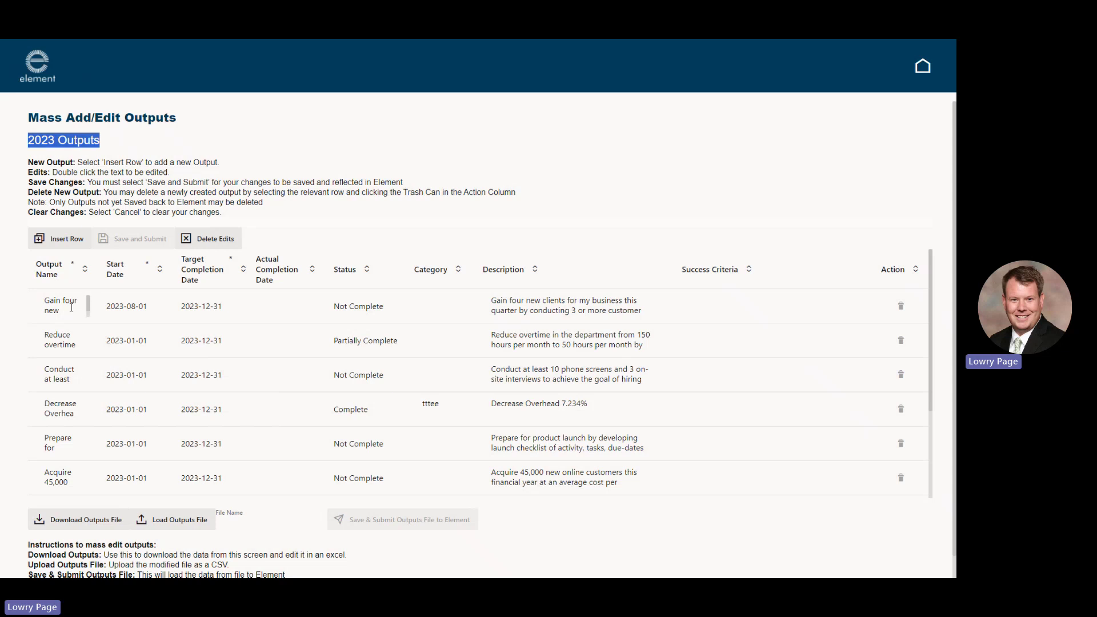
pyautogui.scroll(-1, 185, 382)
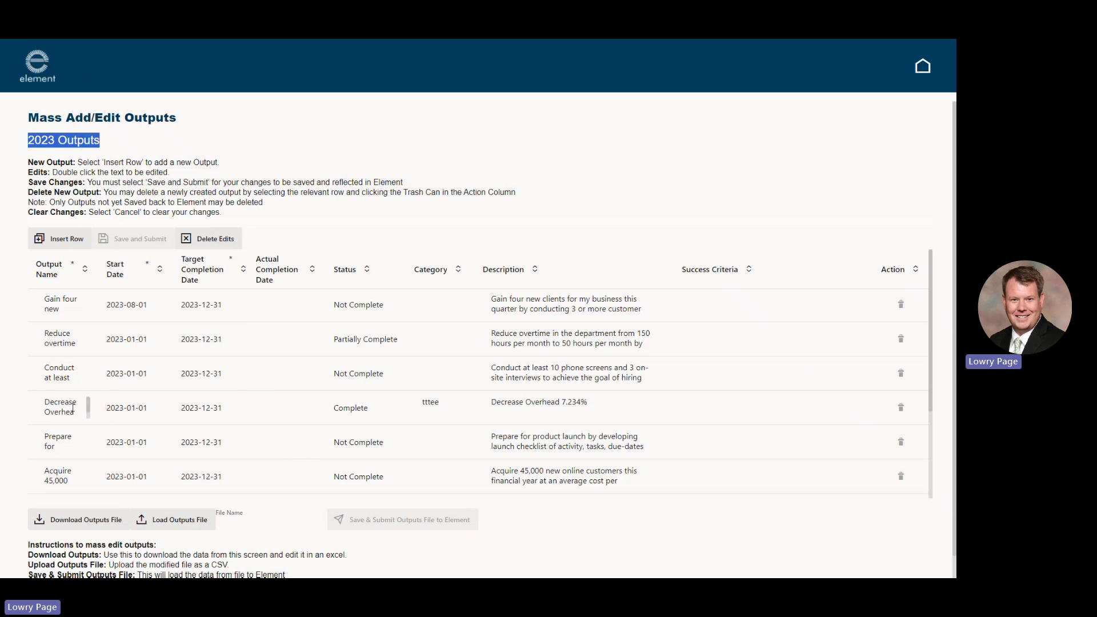
pyautogui.doubleClick(78, 370)
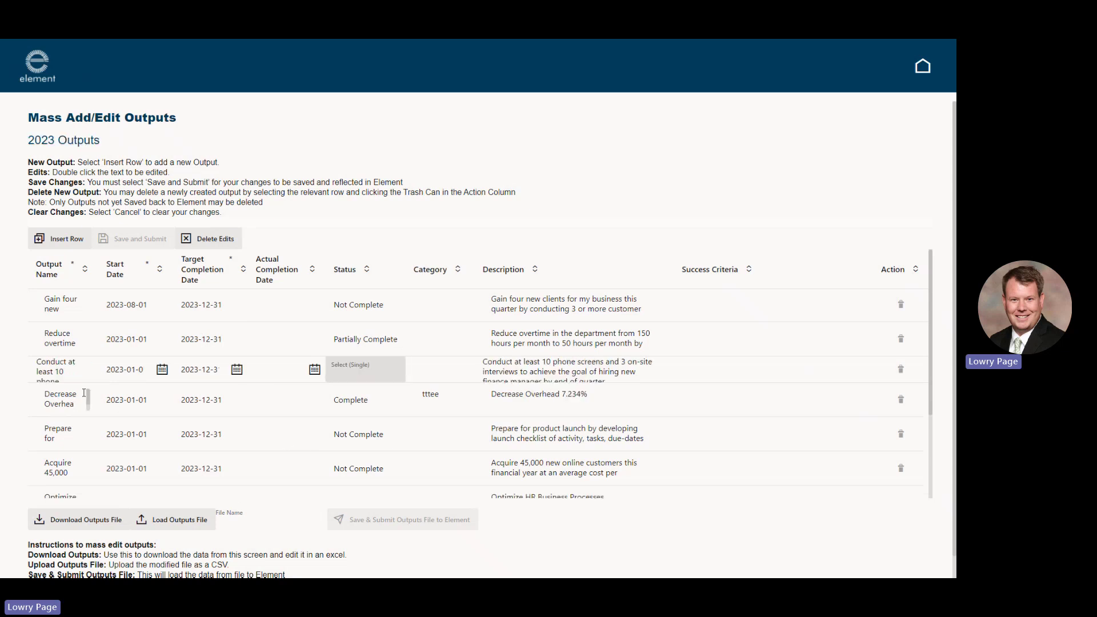
pyautogui.doubleClick(82, 340)
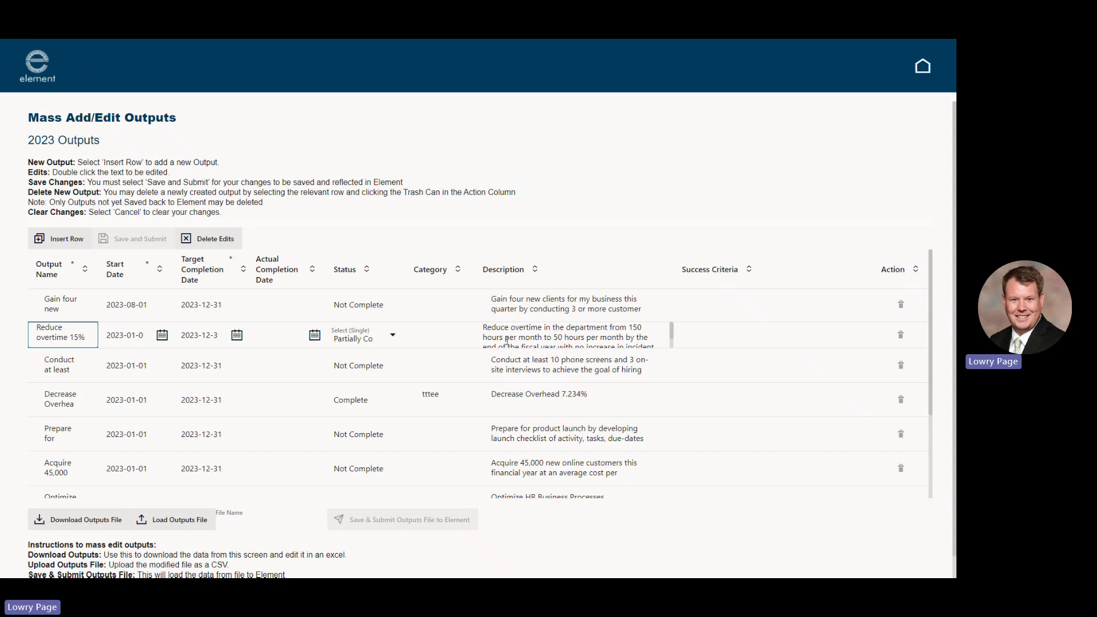
pyautogui.doubleClick(399, 376)
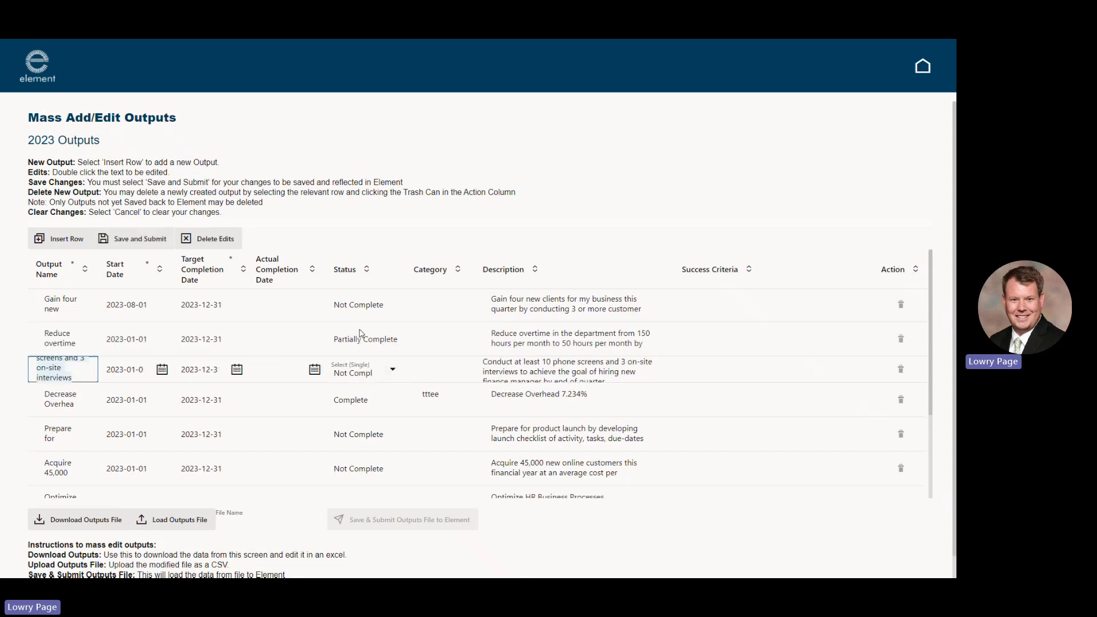
# Set the status of the overtime reduction output to Not Complete
pyautogui.click(374, 344)
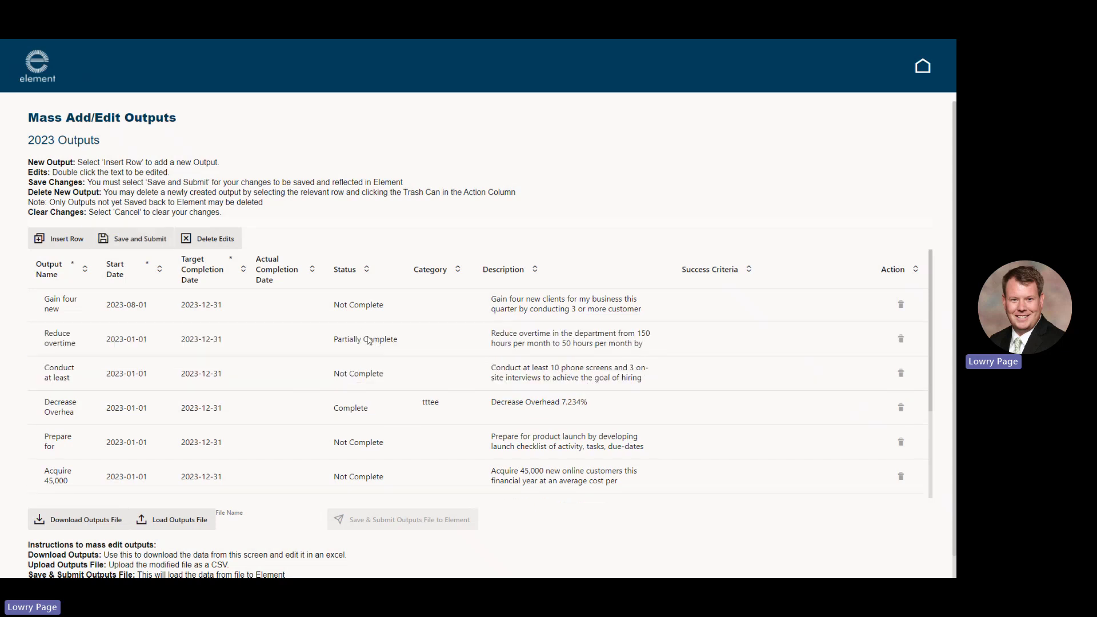
pyautogui.doubleClick(369, 340)
pyautogui.click(395, 338)
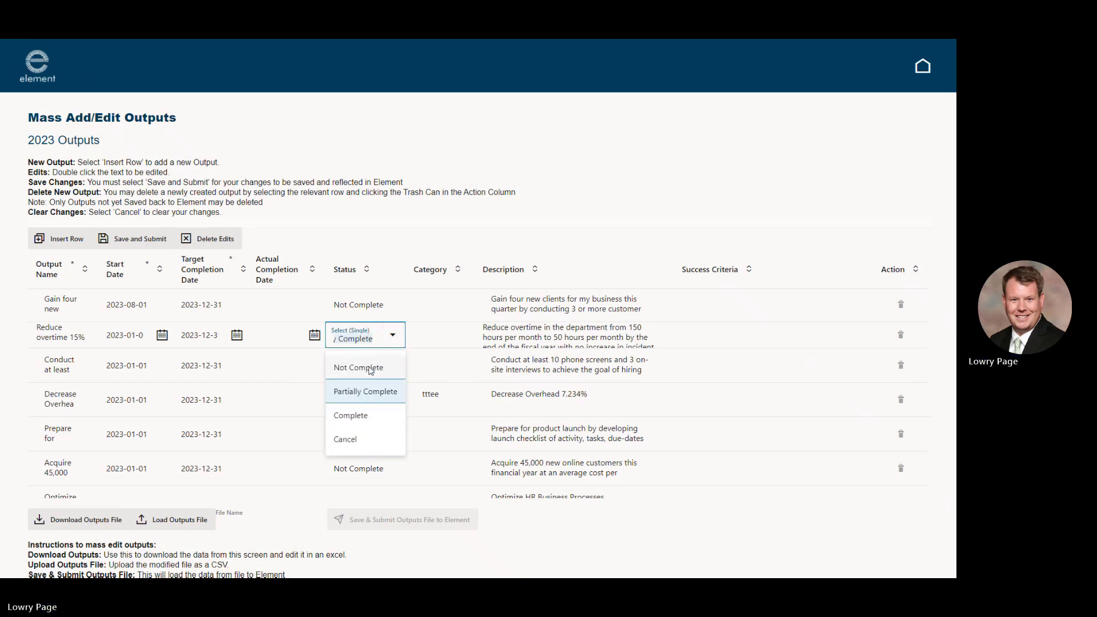
pyautogui.click(371, 369)
pyautogui.doubleClick(476, 350)
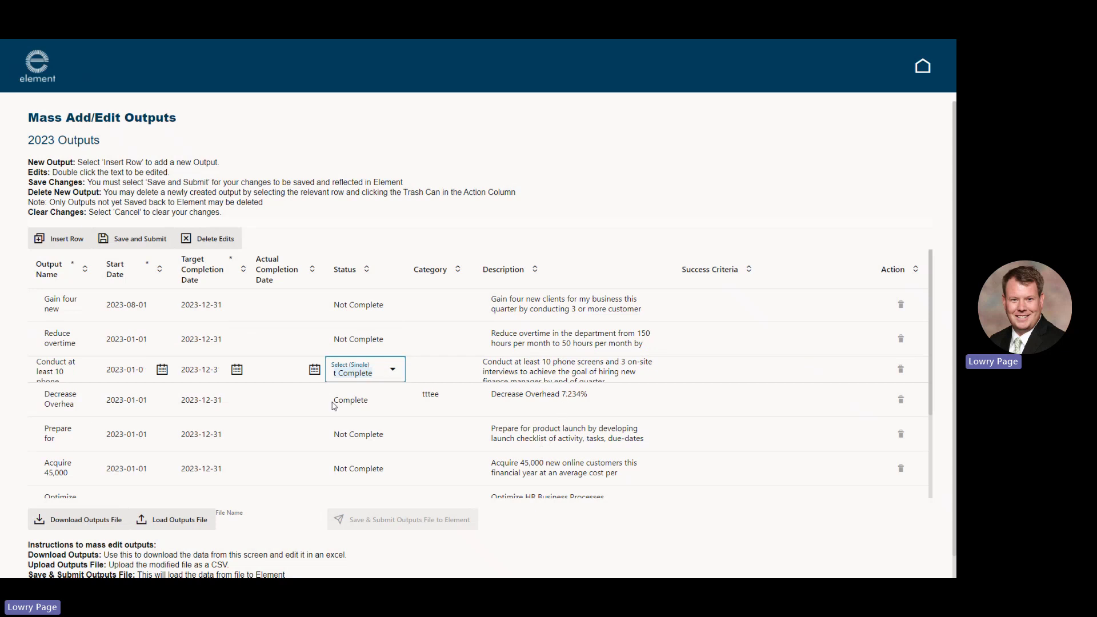
# Examine the editable fields of the product launch output, including its start date calendar and status options, and the Decrease Overhead description
pyautogui.doubleClick(59, 436)
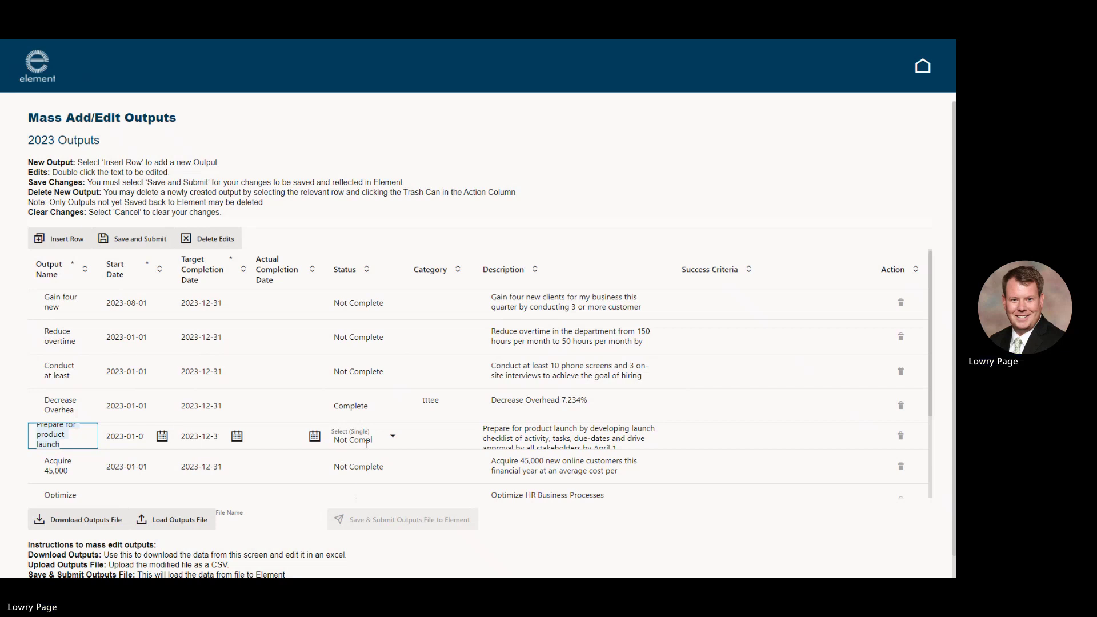
pyautogui.click(162, 437)
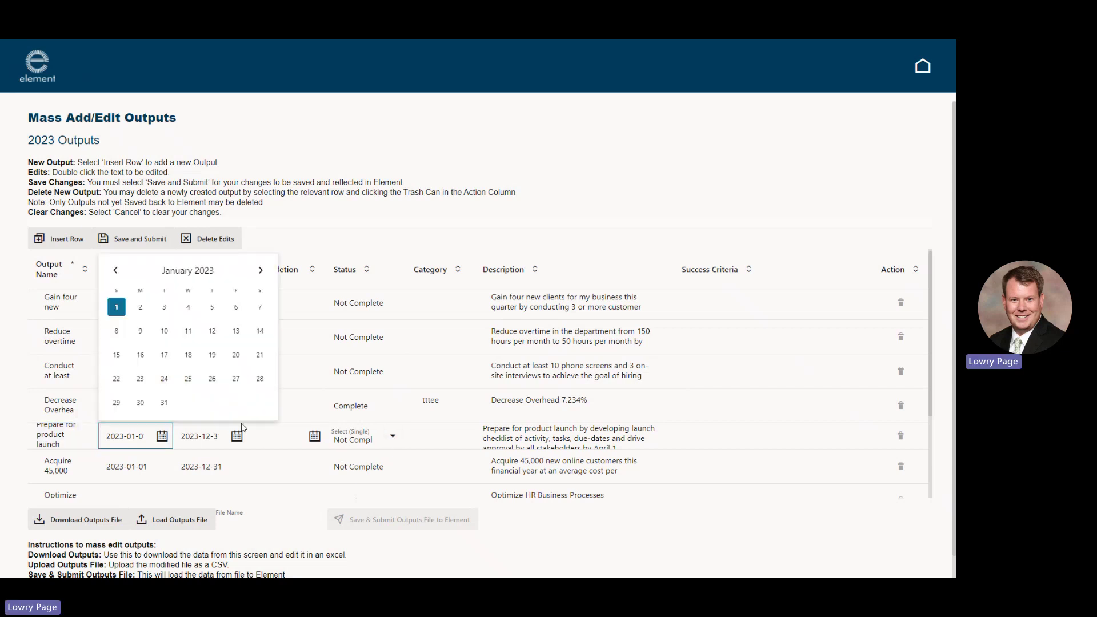
pyautogui.click(393, 436)
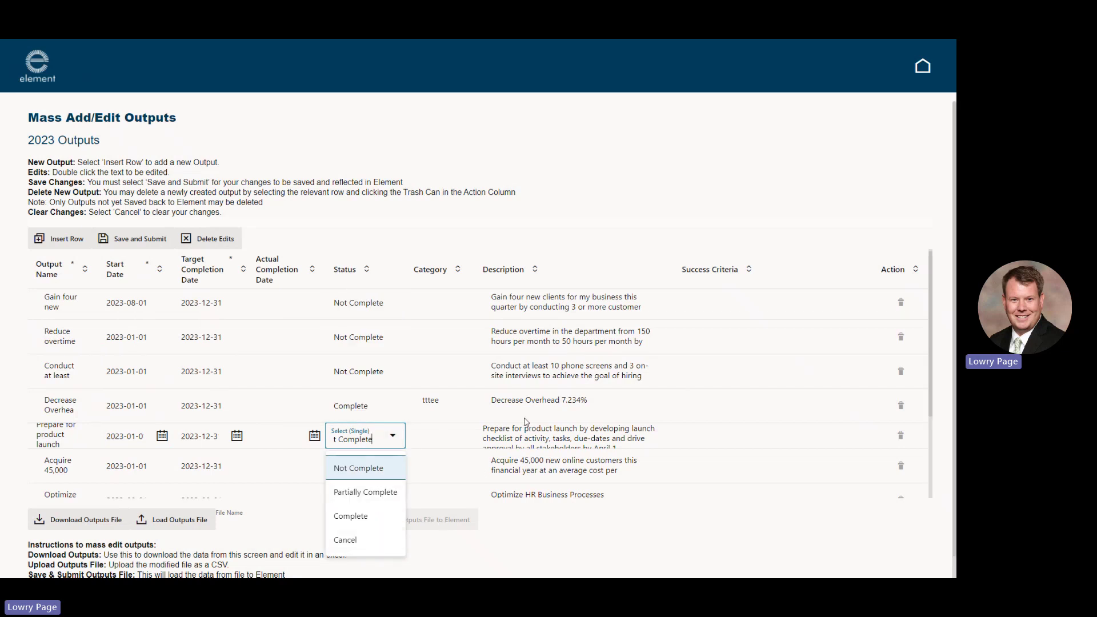
pyautogui.doubleClick(542, 407)
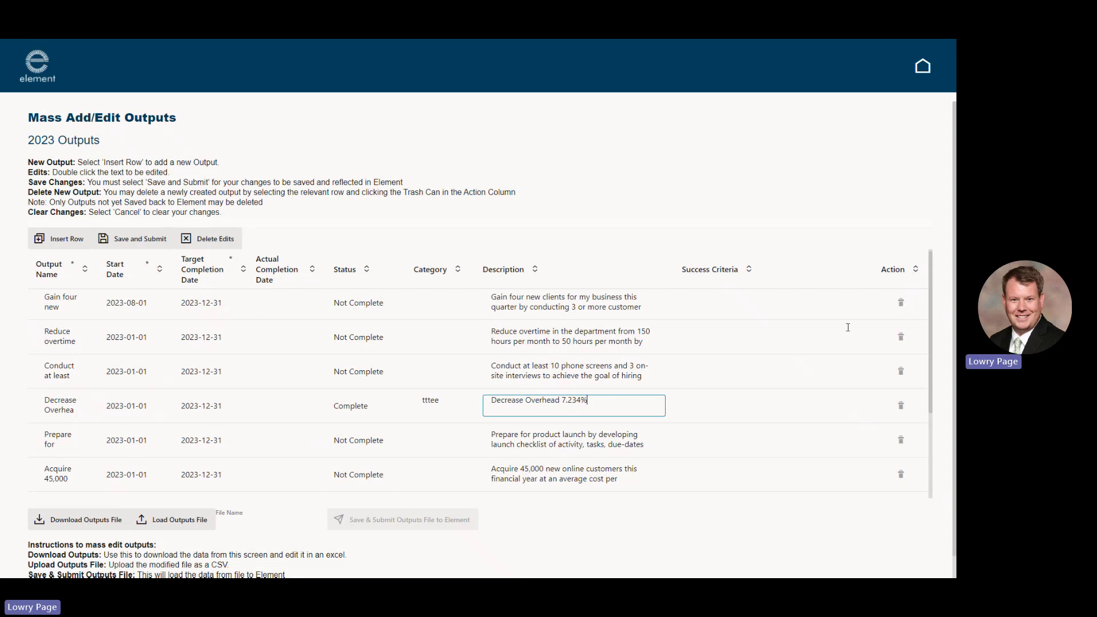
# Insert a new output row named "Increase efficiency 15%", correcting the spelling of "efficiency"
pyautogui.click(63, 238)
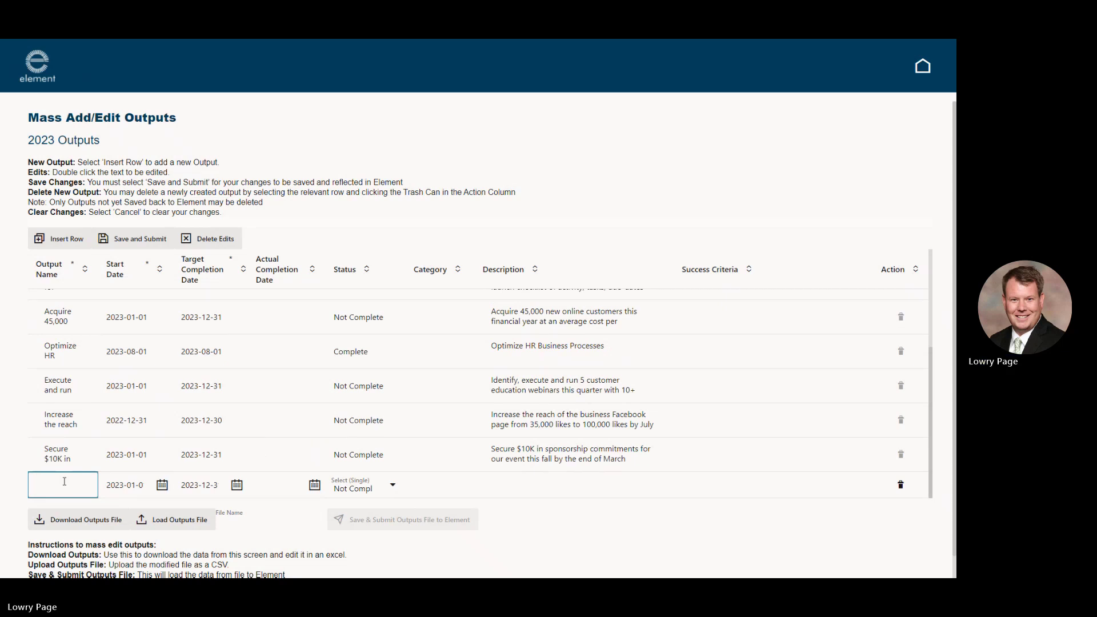
pyautogui.write('Increase effeciency 15%')
pyautogui.rightClick(55, 488)
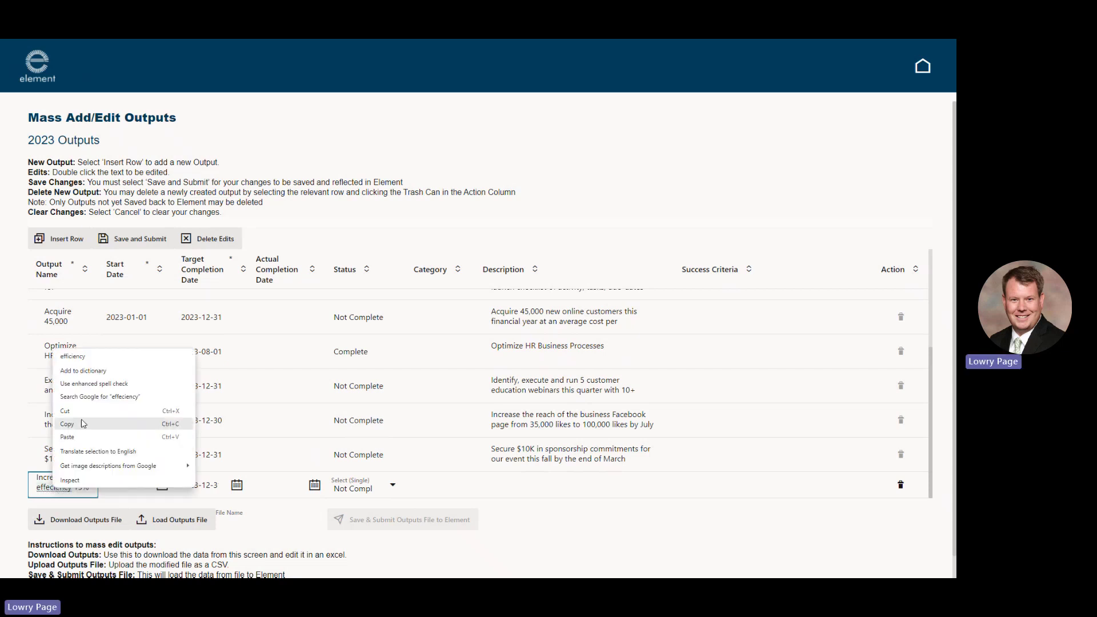
pyautogui.click(73, 357)
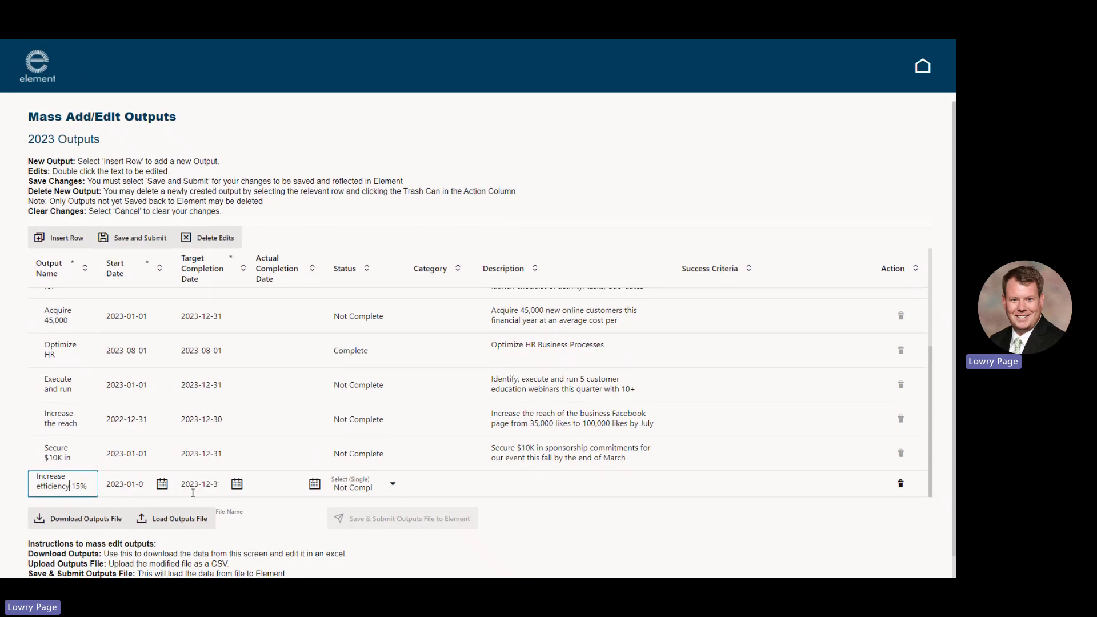
# Set the new output's target completion date to 2023-11-30 and its status to Partially Complete
pyautogui.click(239, 485)
pyautogui.click(190, 294)
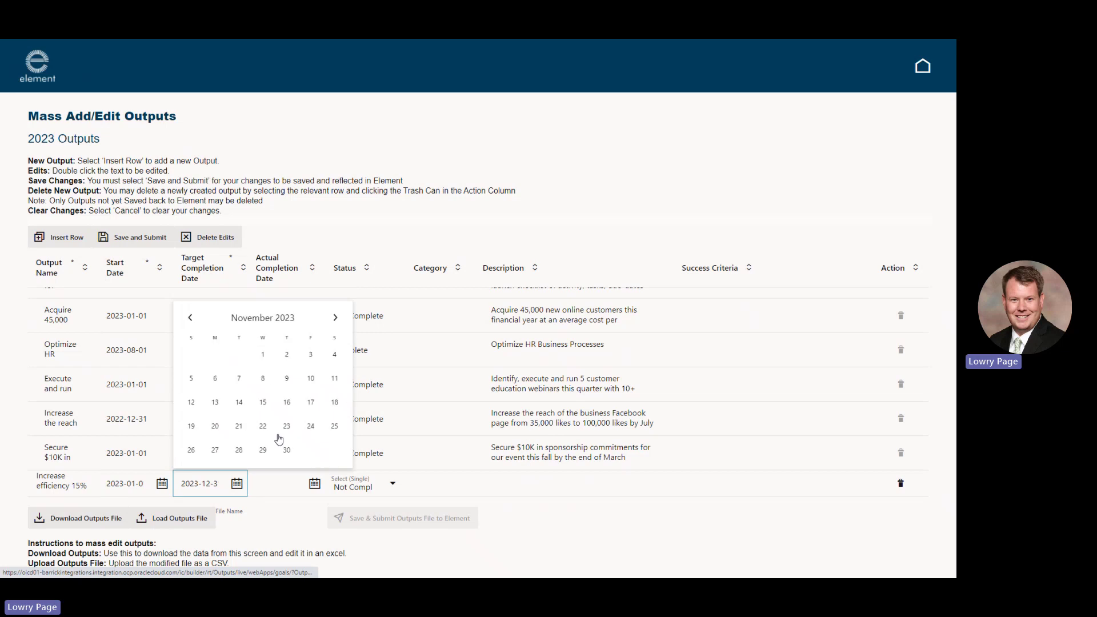
pyautogui.click(287, 452)
pyautogui.click(392, 483)
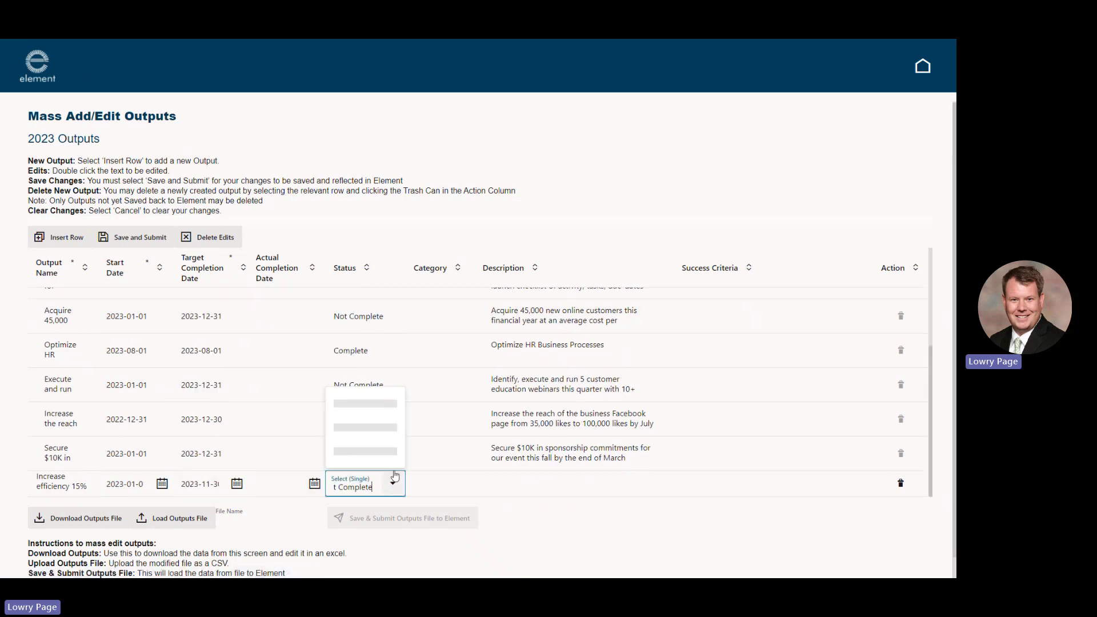
pyautogui.click(380, 406)
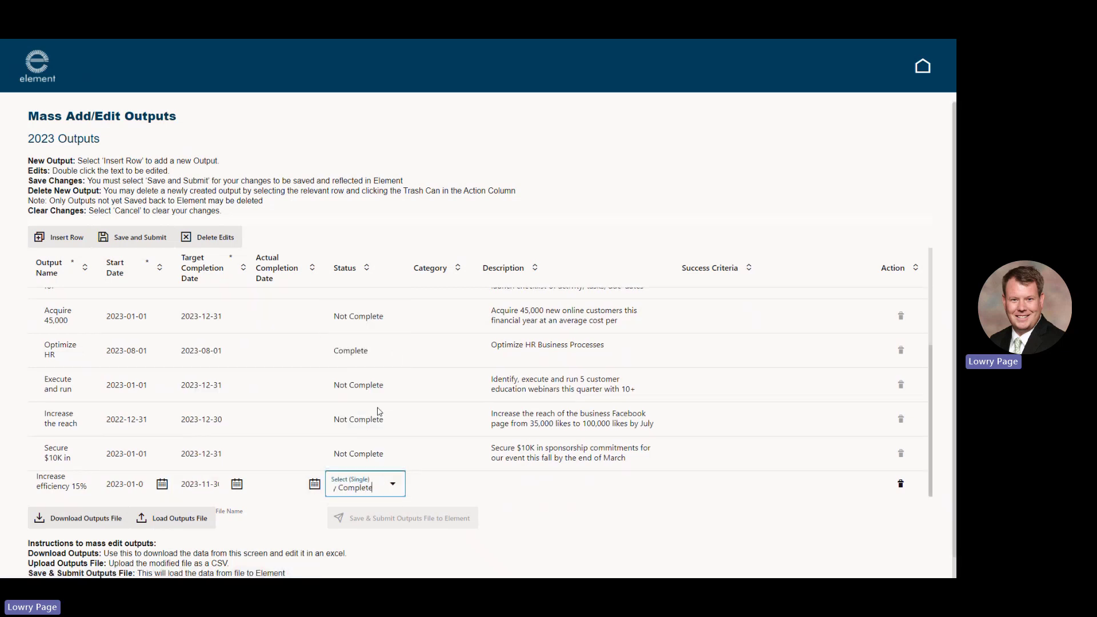
# Enter "Increase efficiency 15%" as the description of the new output
pyautogui.doubleClick(512, 484)
pyautogui.click(57, 483)
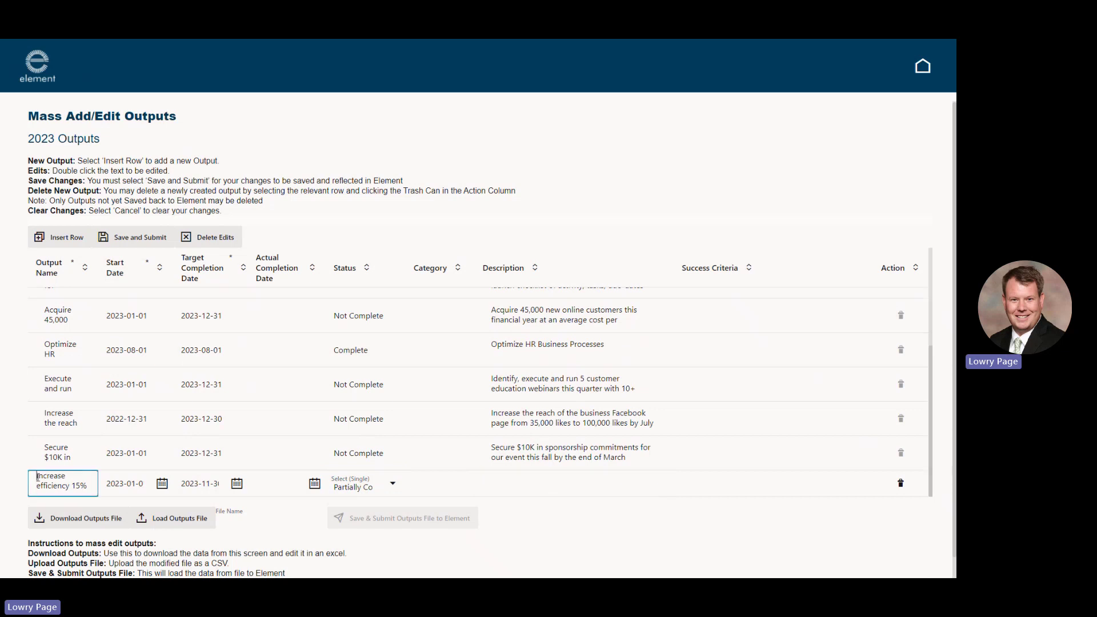
pyautogui.doubleClick(532, 484)
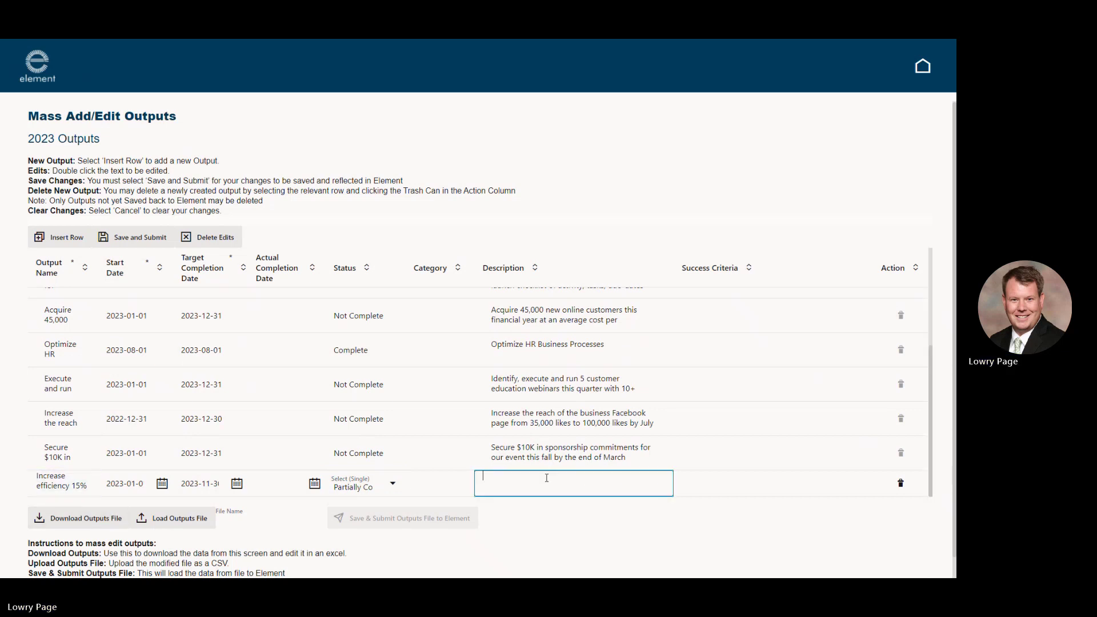
pyautogui.write('Increase efficiency 15%')
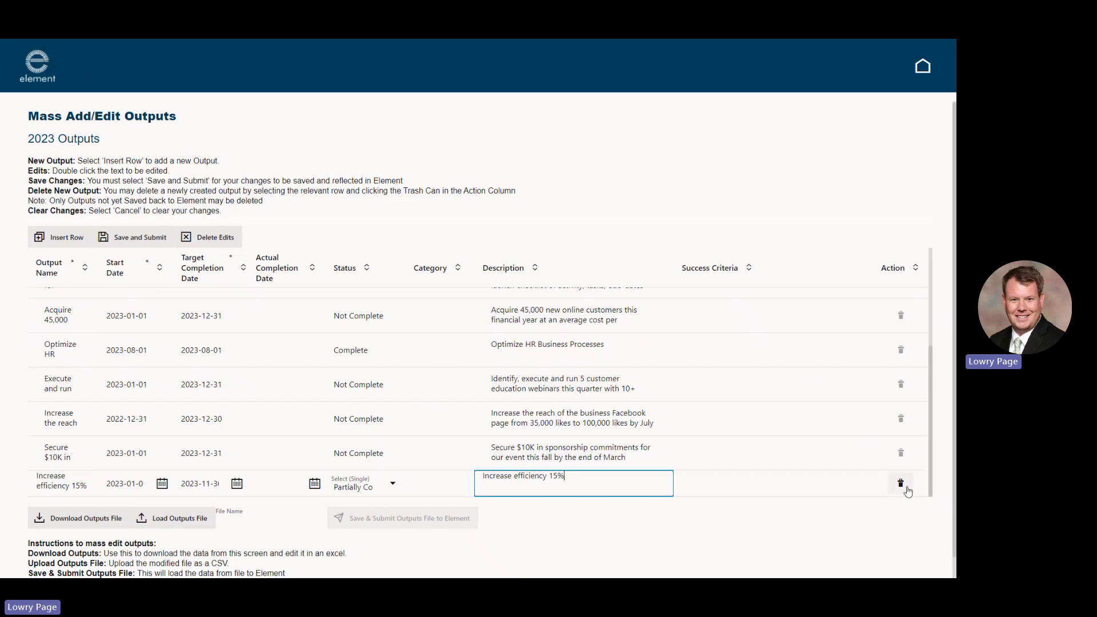
# Save and submit the edited 2023 outputs, agreeing to return to the Element home page
pyautogui.scroll(-1, 906, 494)
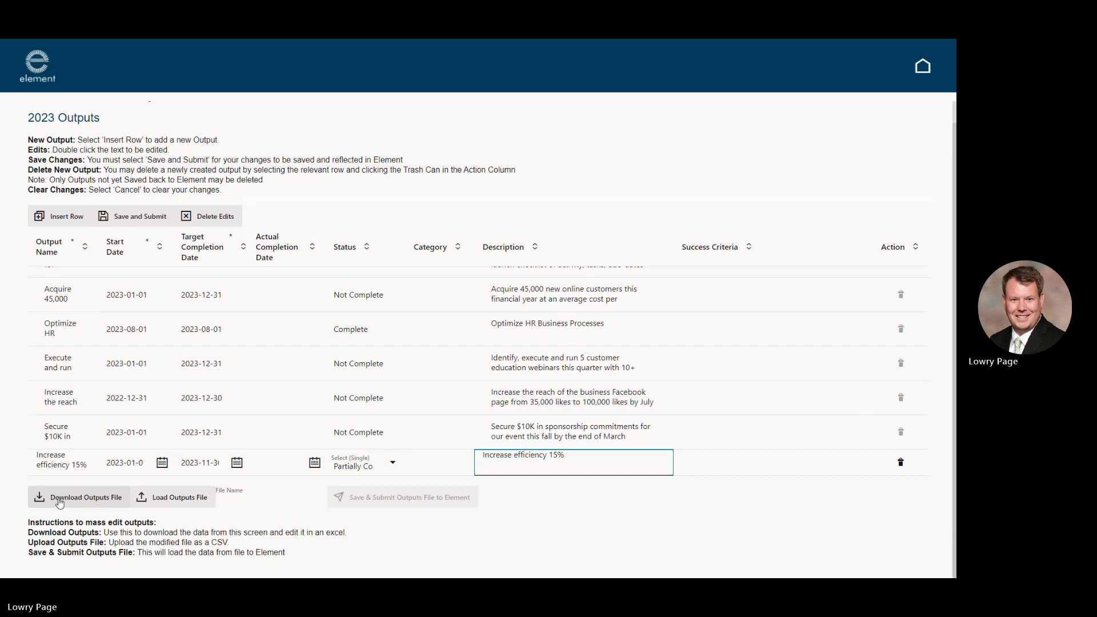
pyautogui.click(137, 216)
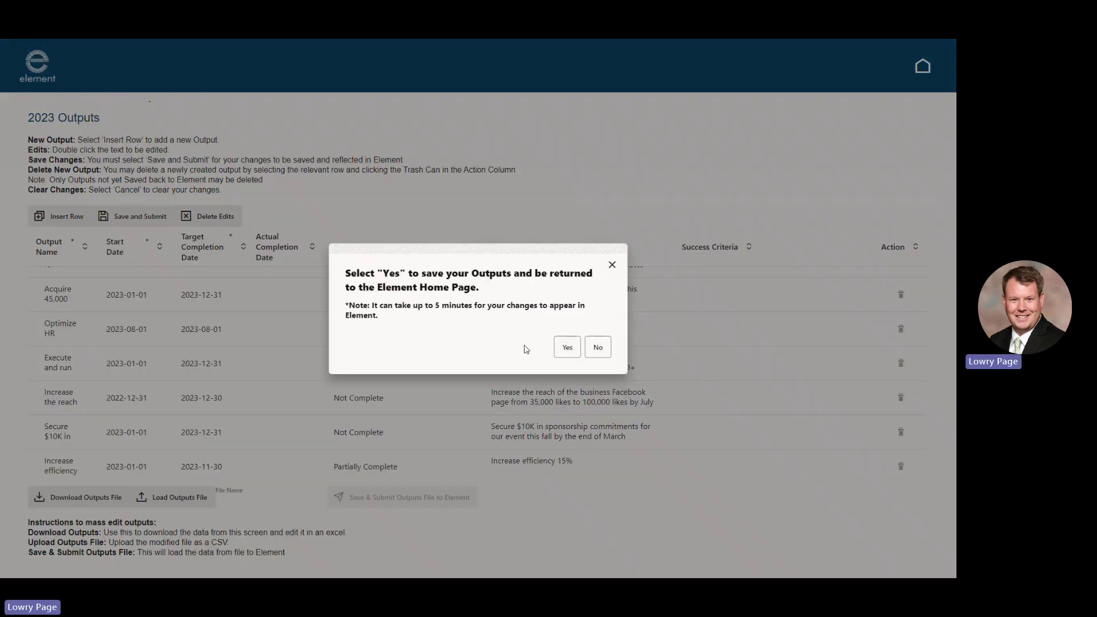
pyautogui.click(567, 347)
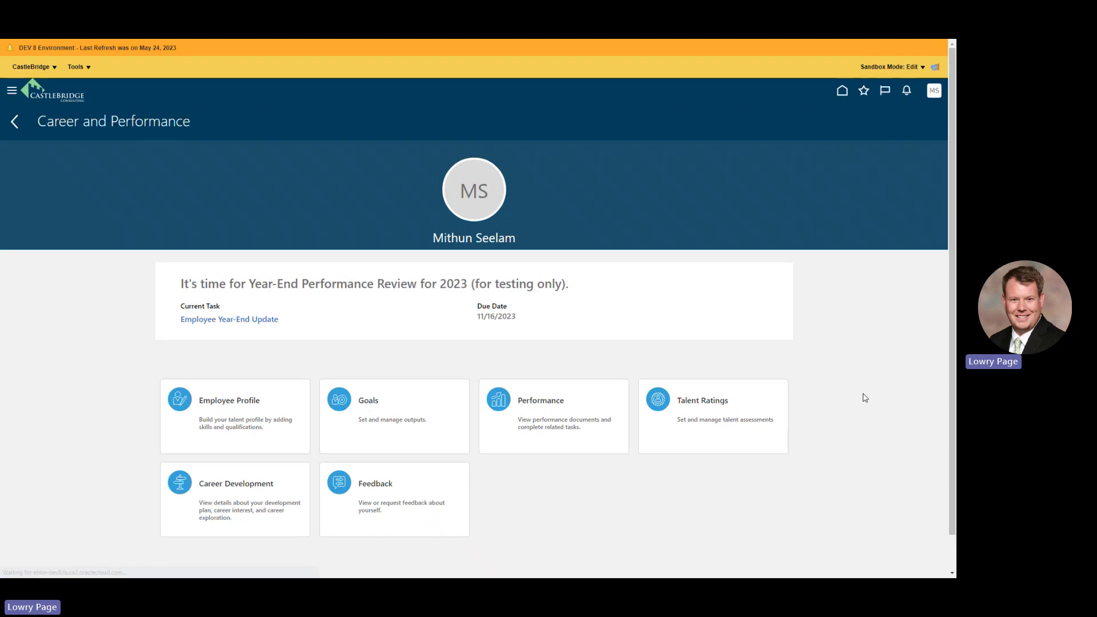
# Reopen the 2023 bulk outputs editor and download the outputs file to the Desktop folder VBCS Mass Goal Loader, replacing the existing copy
pyautogui.click(381, 418)
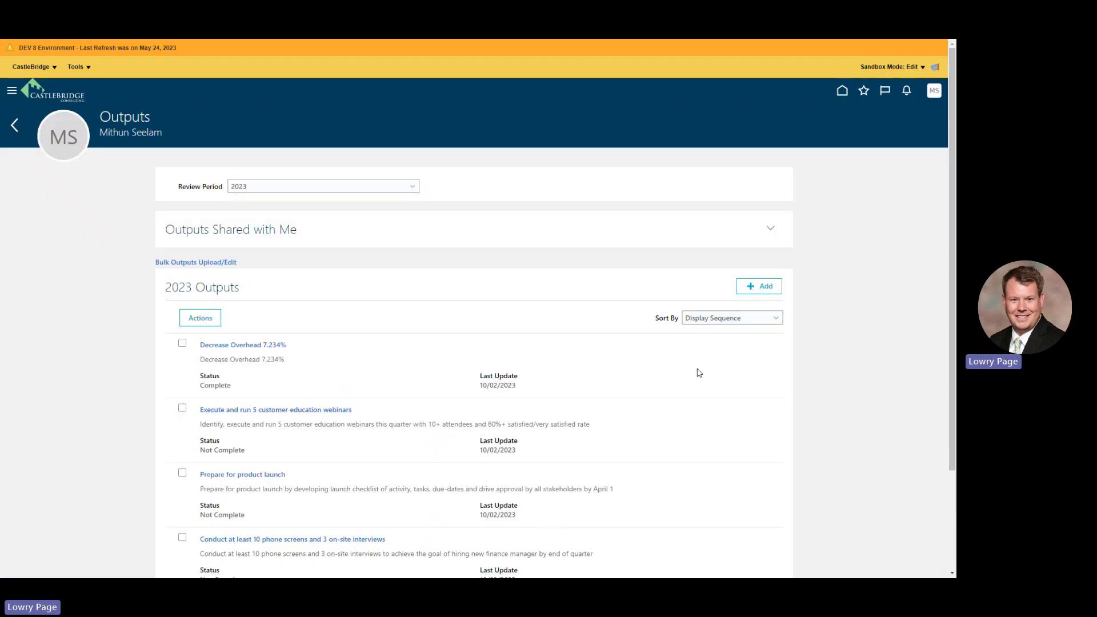
pyautogui.click(212, 263)
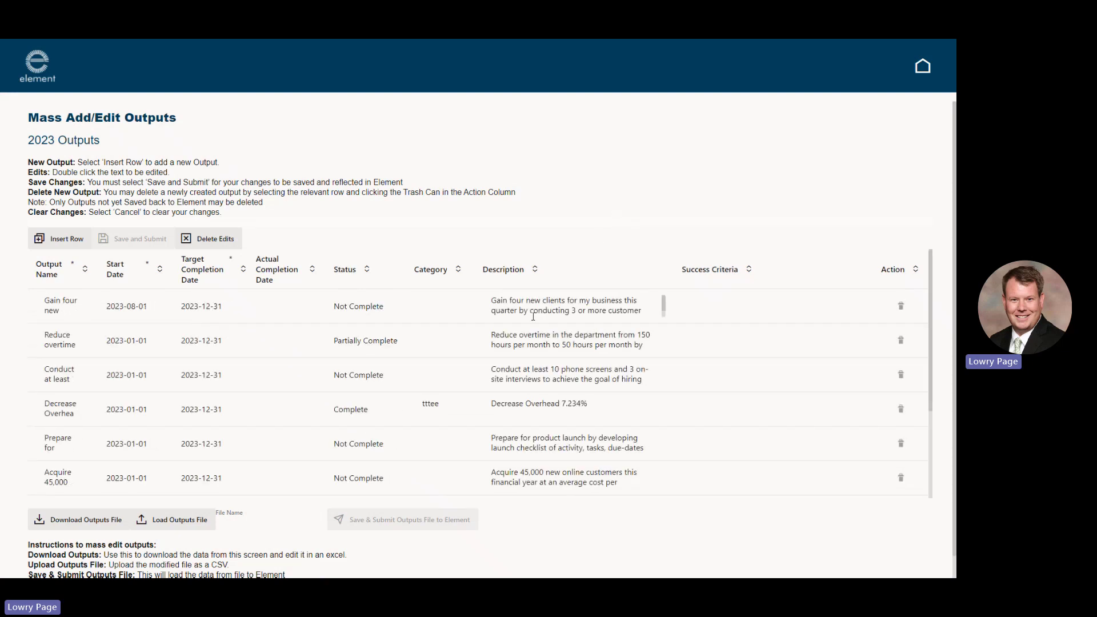
pyautogui.click(88, 522)
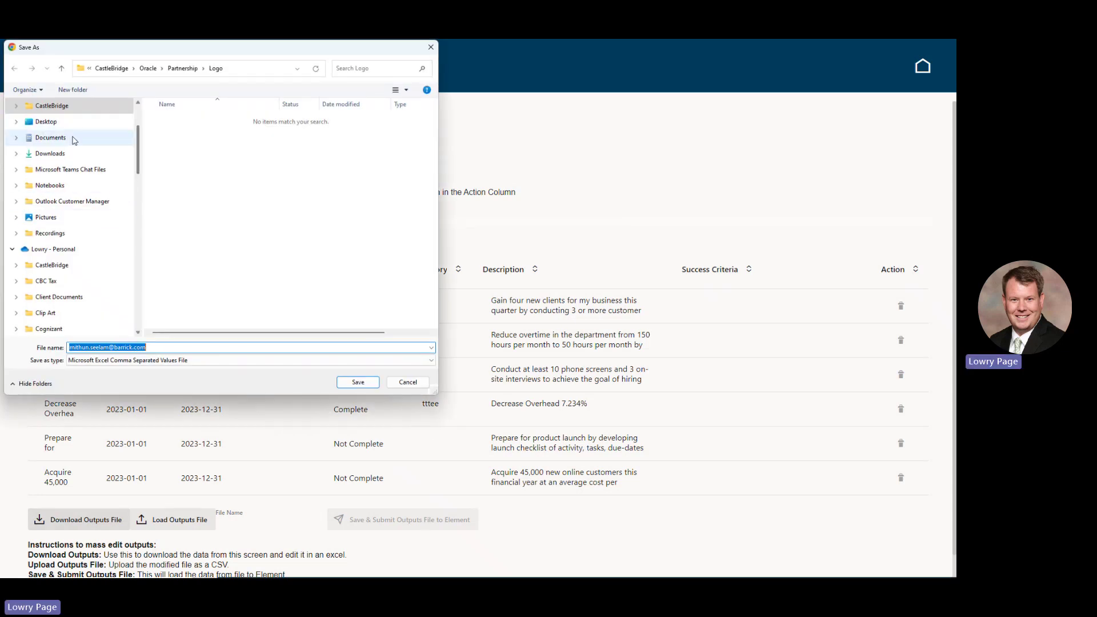
pyautogui.click(57, 126)
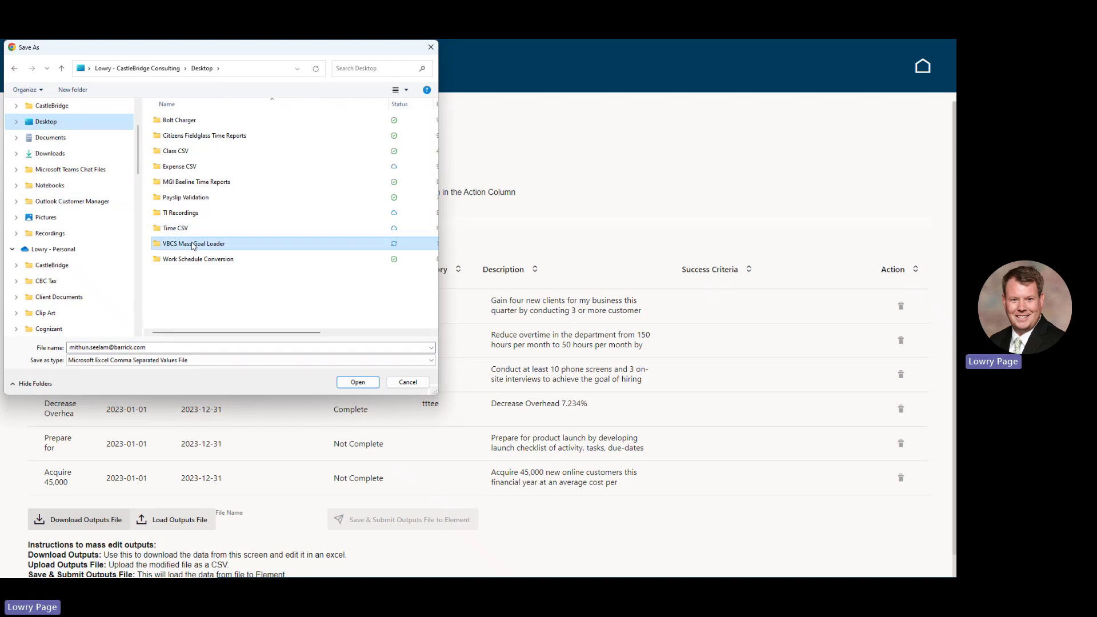
pyautogui.doubleClick(194, 243)
pyautogui.click(358, 382)
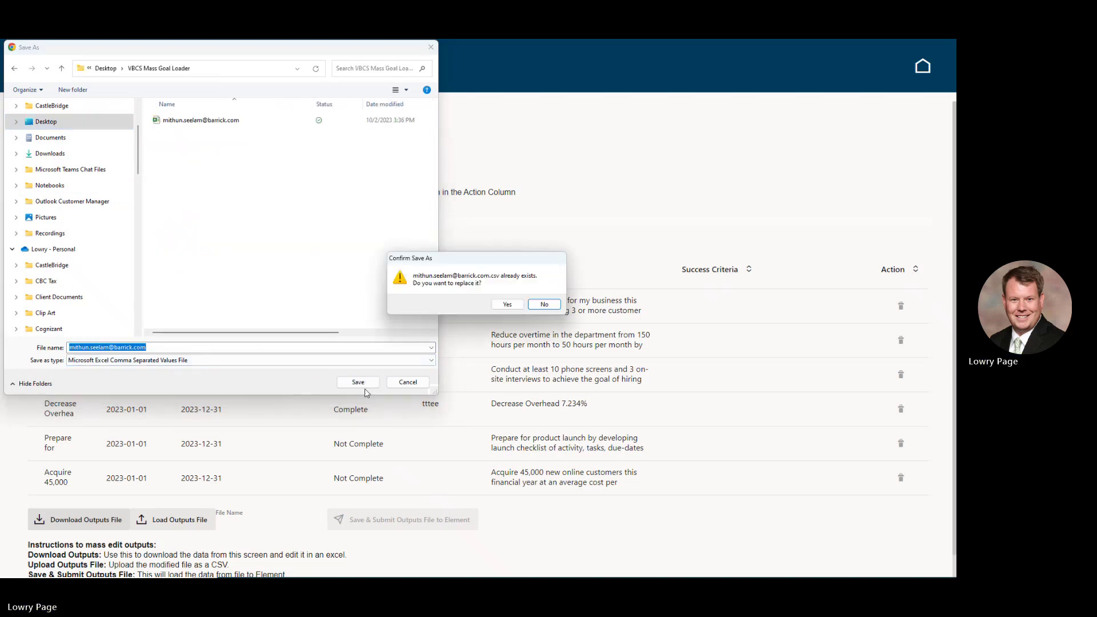
pyautogui.click(507, 305)
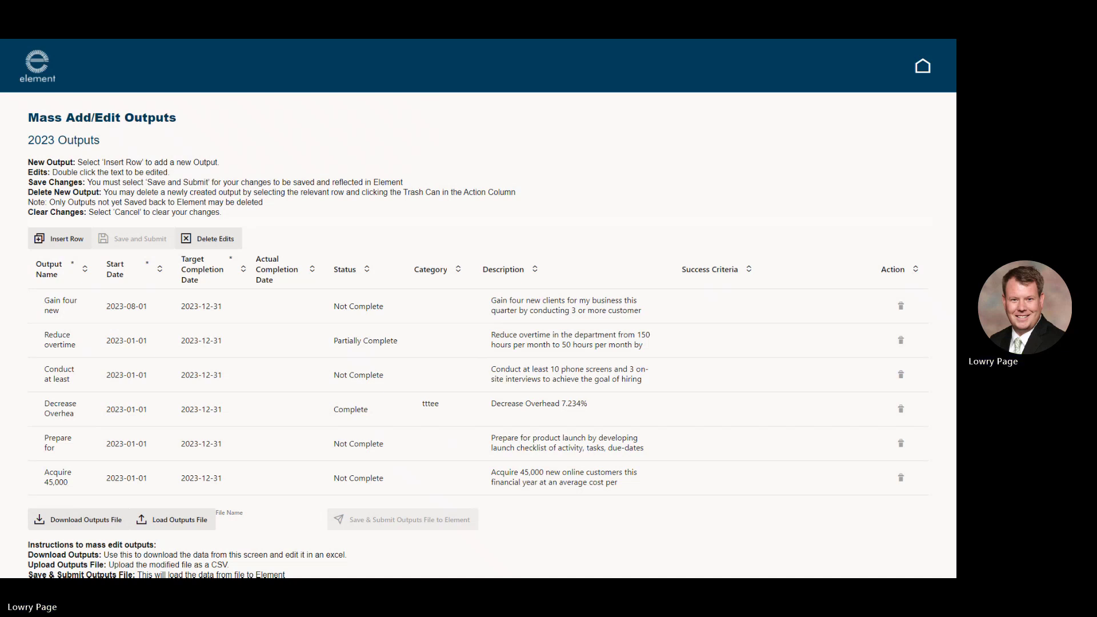
# Bring up the downloaded outputs CSV in Excel and autofit all column widths
pyautogui.moveTo(1, 302); pyautogui.dragTo(481, 132)
pyautogui.click(727, 131)
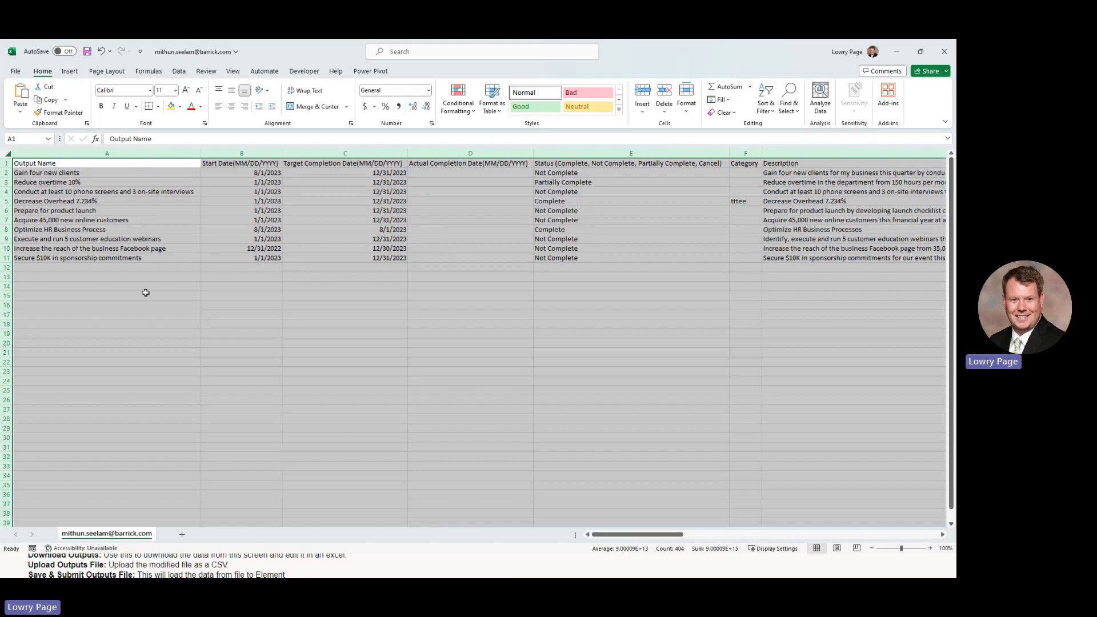
pyautogui.click(83, 287)
# Fill the name, dates and status of the "Secure $10K in sponsorship commitments" output down from row 11 through row 21
pyautogui.moveTo(93, 260); pyautogui.dragTo(86, 353)
pyautogui.hotkey('ctrl', 'd')
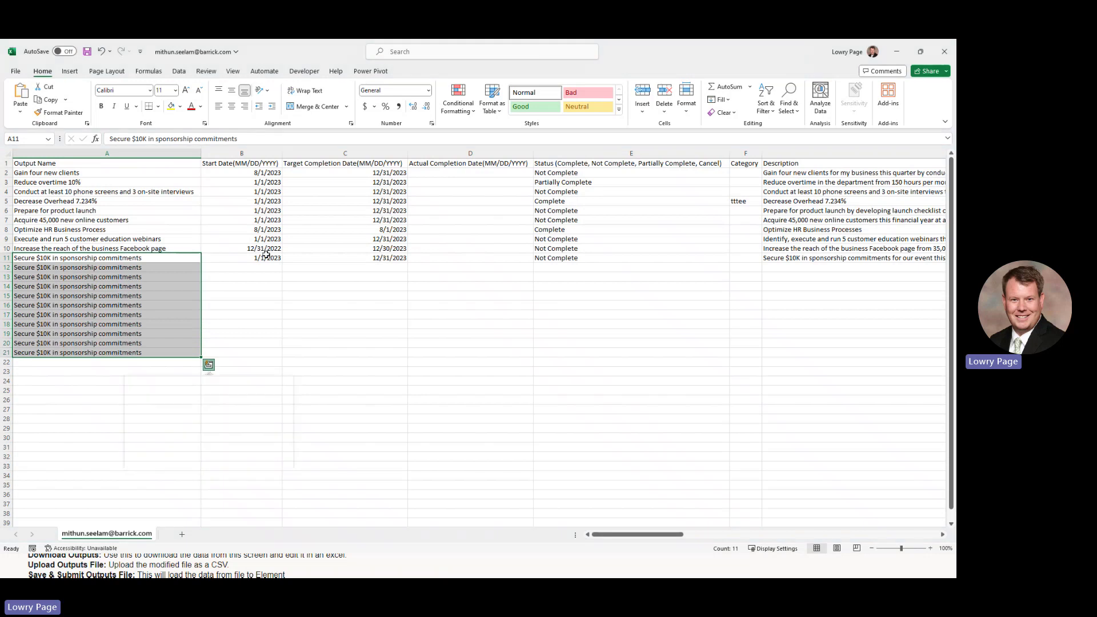
pyautogui.moveTo(240, 257); pyautogui.dragTo(568, 354)
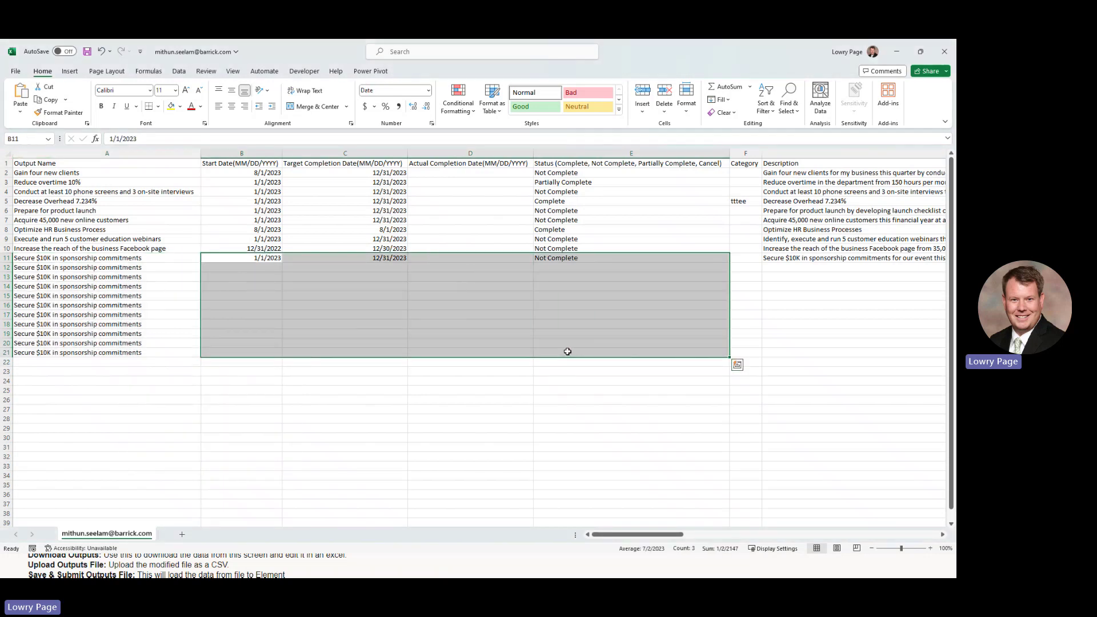
pyautogui.hotkey('ctrl', 'd')
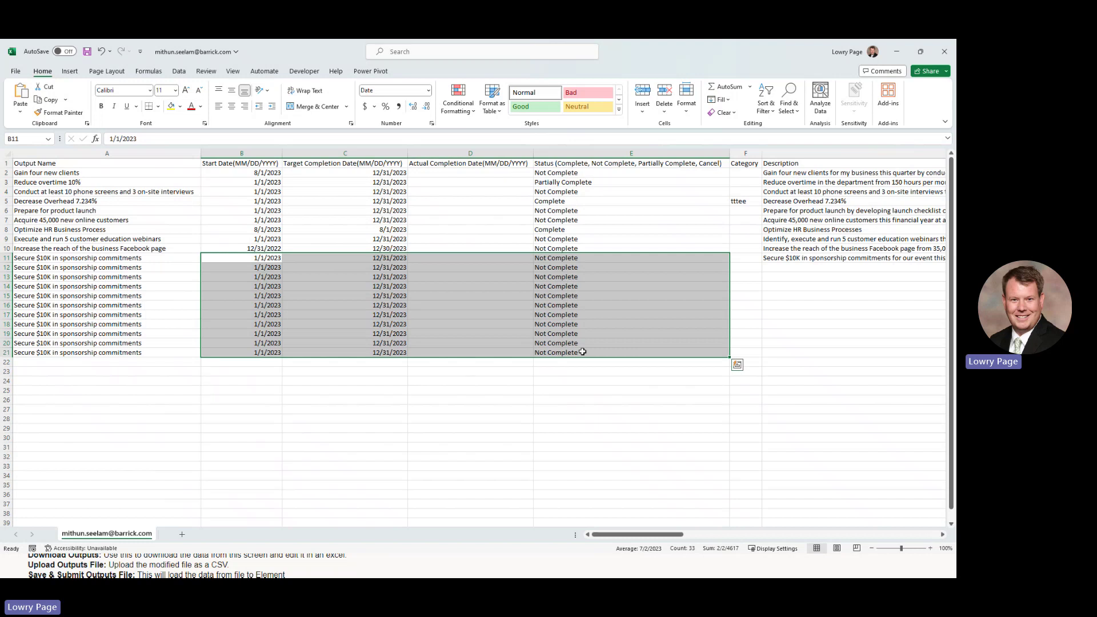
# Examine the system columns from "Do Not Edit columns to right" onward in the outputs sheet
pyautogui.hscroll(2, 571, 352)
pyautogui.hscroll(4, 568, 349)
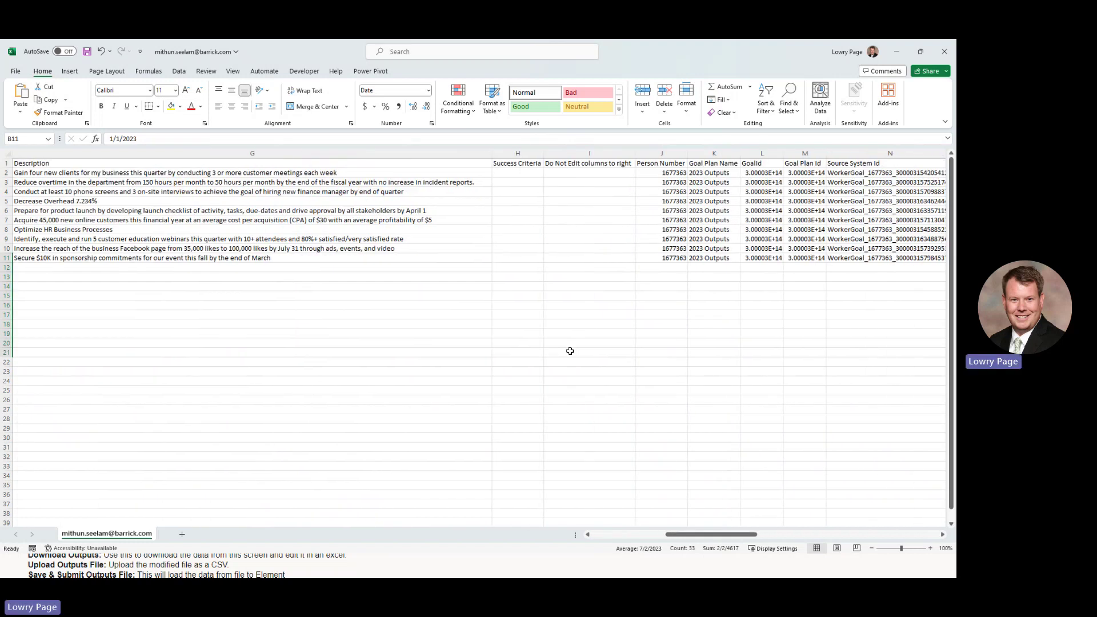
pyautogui.click(589, 153)
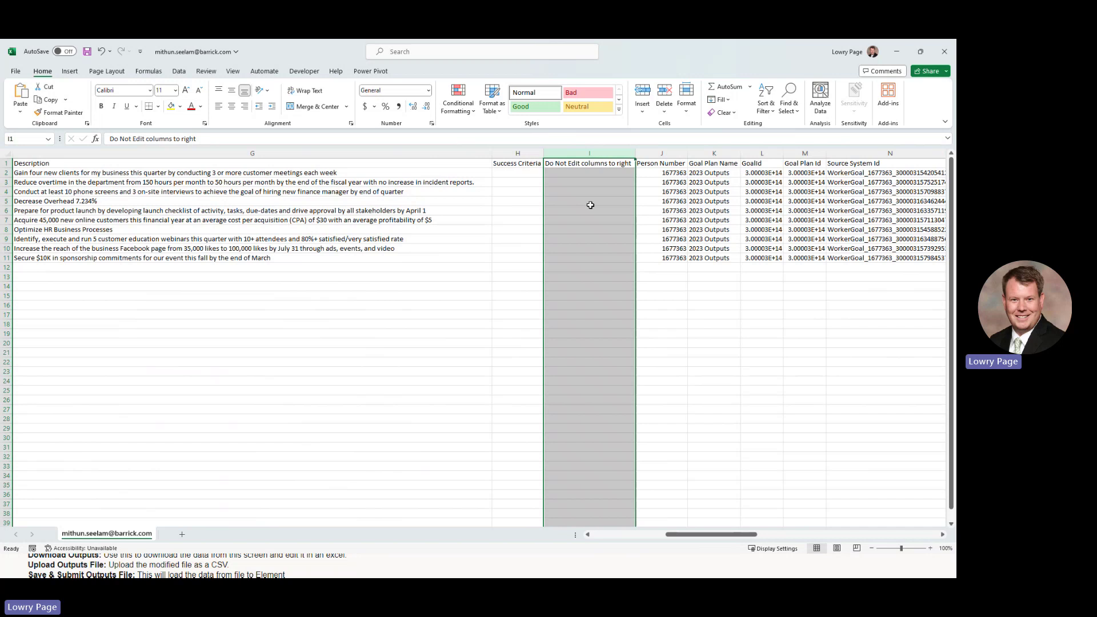
pyautogui.moveTo(582, 164); pyautogui.dragTo(737, 260)
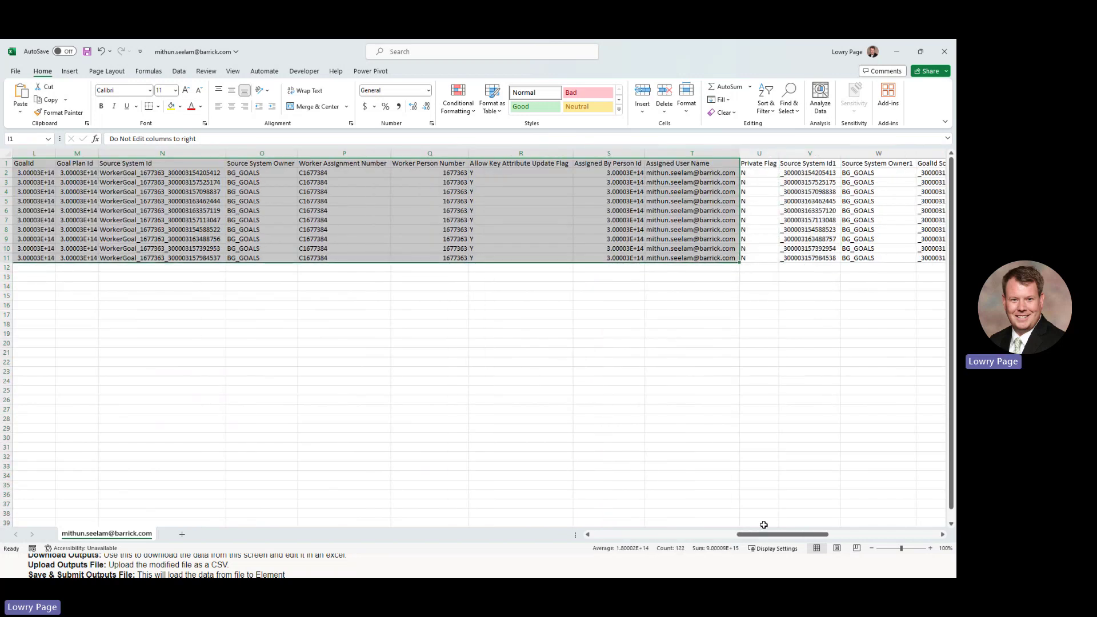
pyautogui.moveTo(766, 535); pyautogui.dragTo(712, 509)
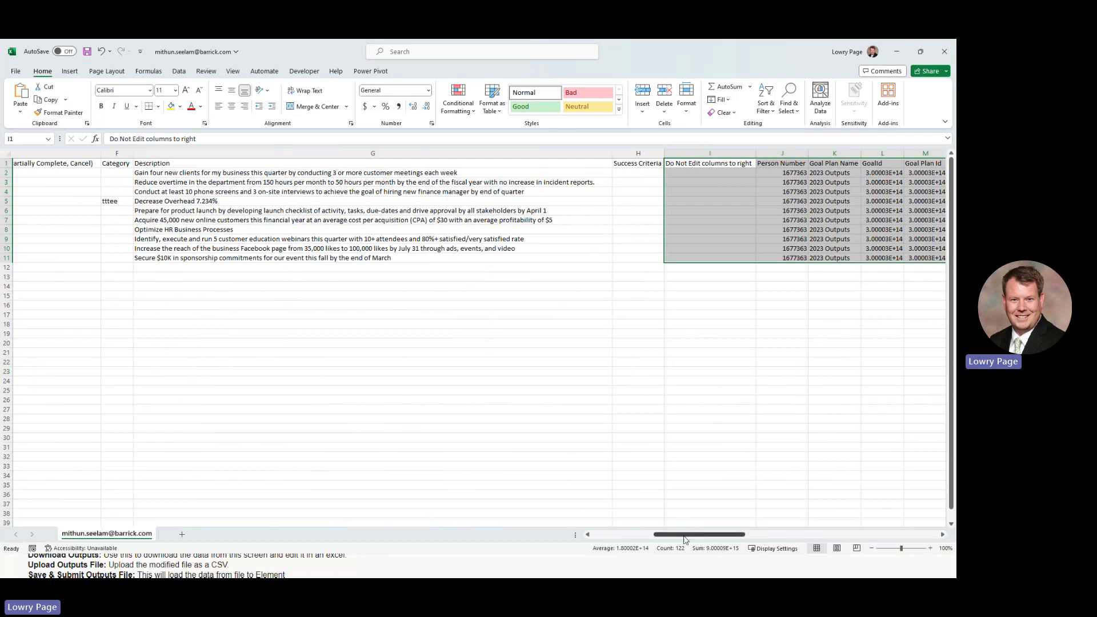
pyautogui.moveTo(674, 535); pyautogui.dragTo(613, 537)
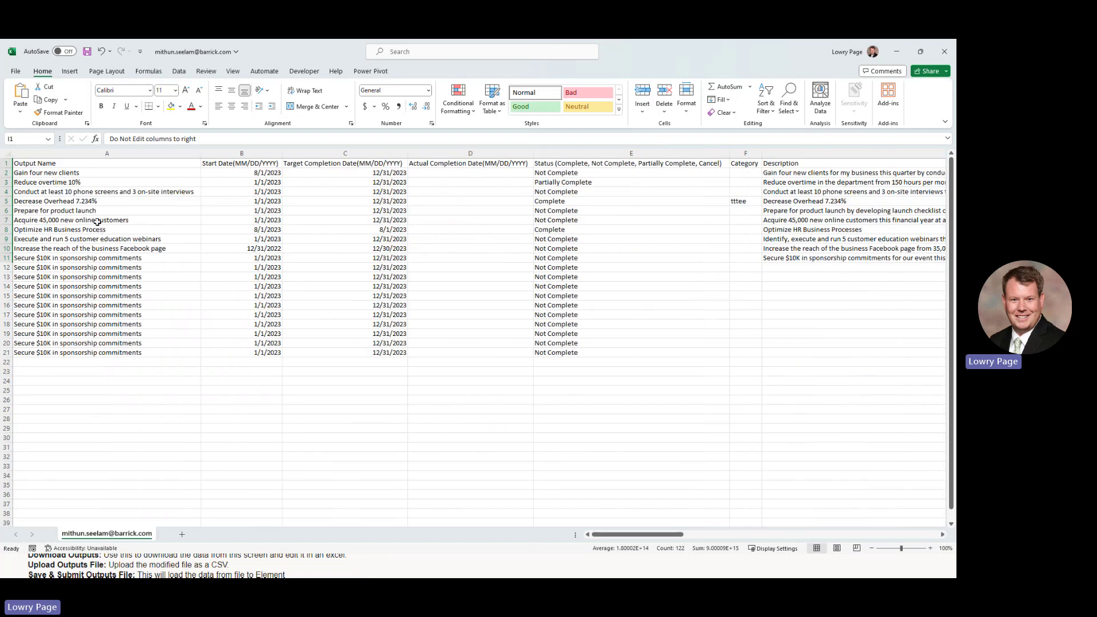
# Change the output name in cell A7 to "Acquire 50,000 new online customers"
pyautogui.click(51, 221)
pyautogui.press('F2')
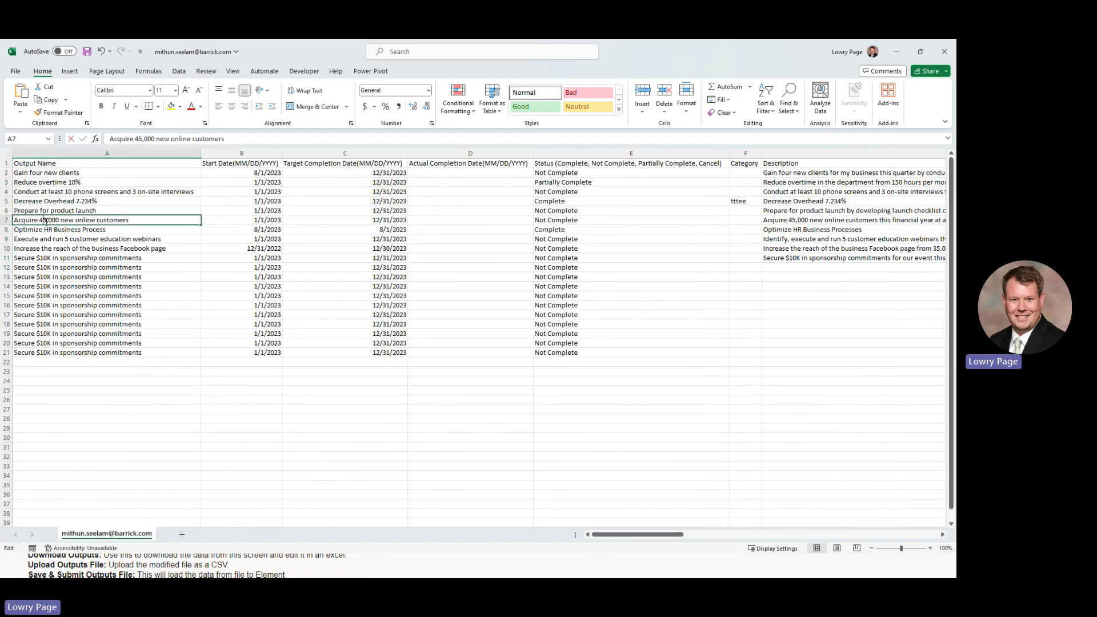
pyautogui.press('BackSpace')
pyautogui.press('BackSpace')
pyautogui.write('50')
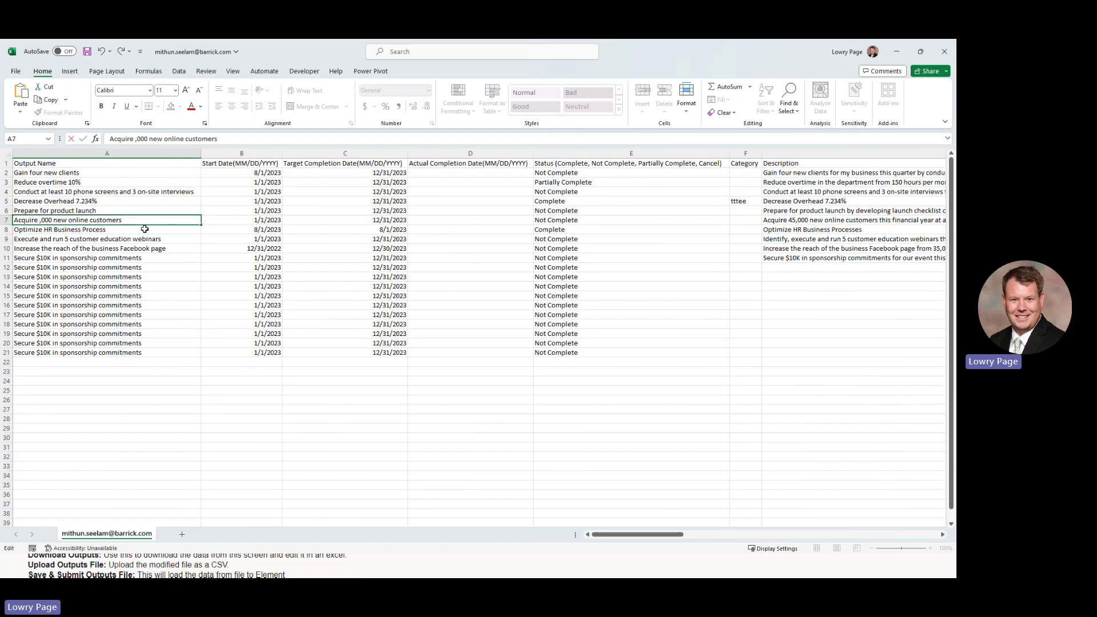
pyautogui.click(120, 266)
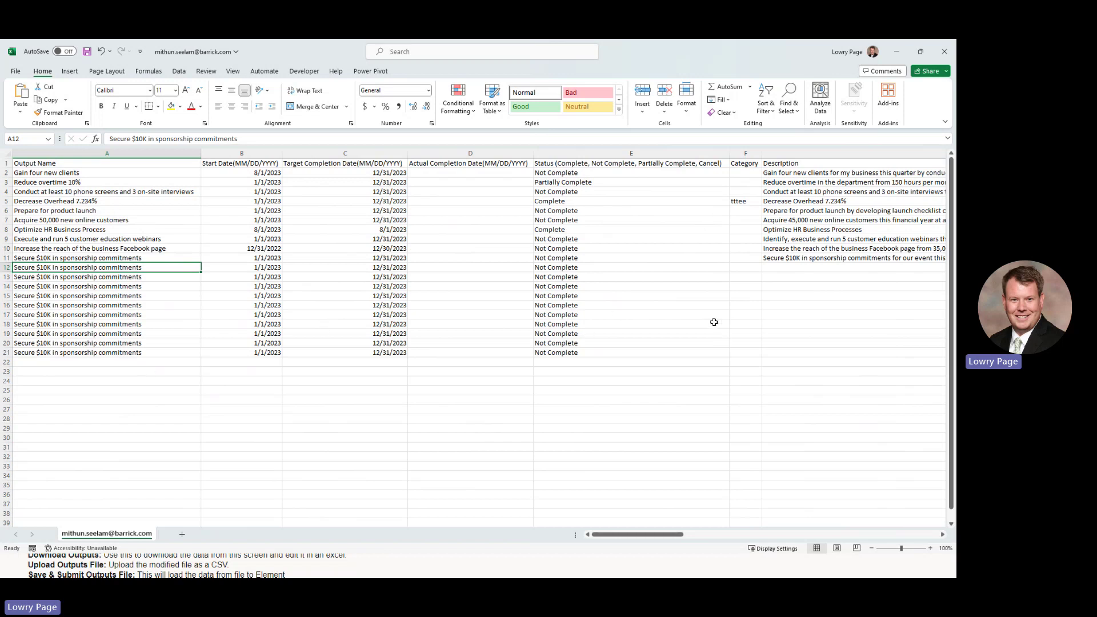
# Check which columns are editable, up to the "Do Not Edit columns to right" marker column
pyautogui.hscroll(4, 712, 320)
pyautogui.click(799, 164)
pyautogui.hotkey('ctrl', 'space')
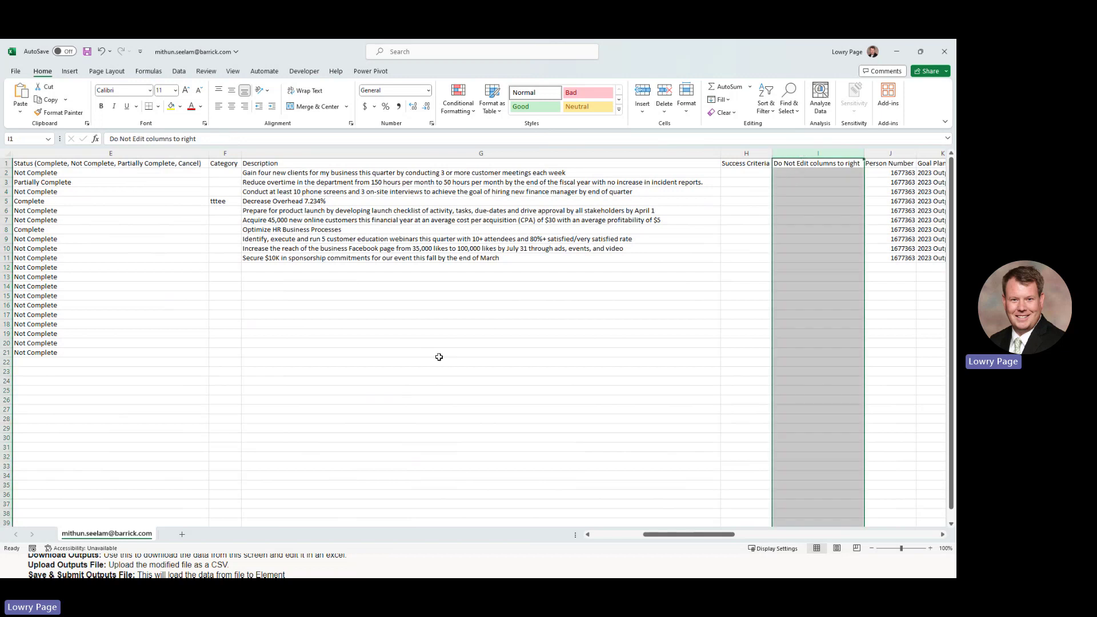
pyautogui.hscroll(-4, 441, 358)
# Delete the filled-down duplicate output rows 12 to 21
pyautogui.click(88, 304)
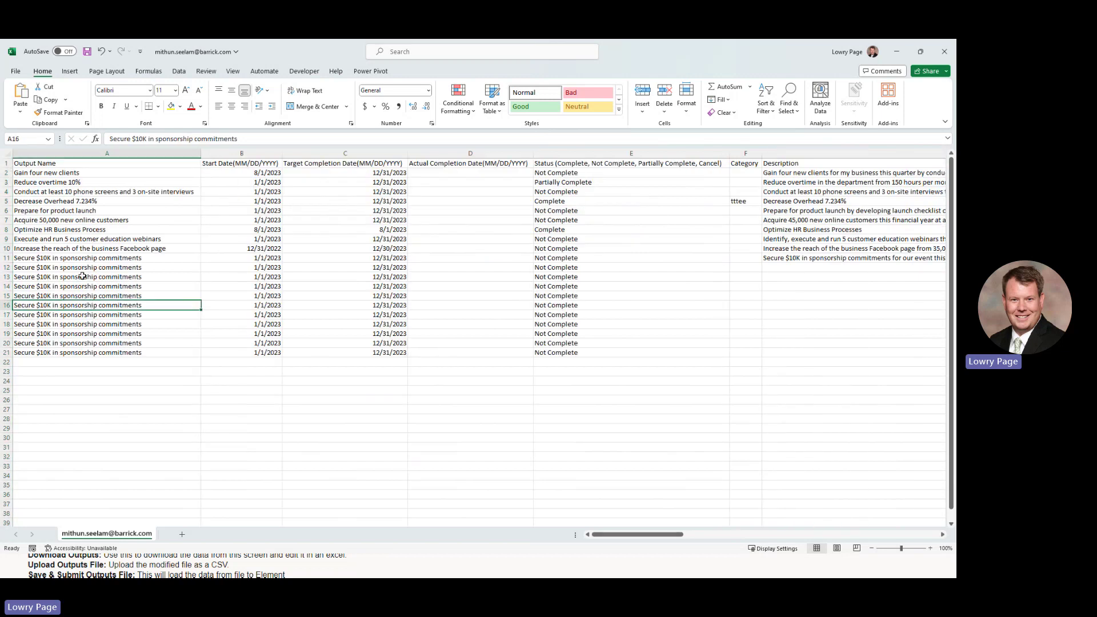
pyautogui.click(6, 268)
pyautogui.moveTo(6, 268); pyautogui.dragTo(6, 352)
pyautogui.rightClick(8, 305)
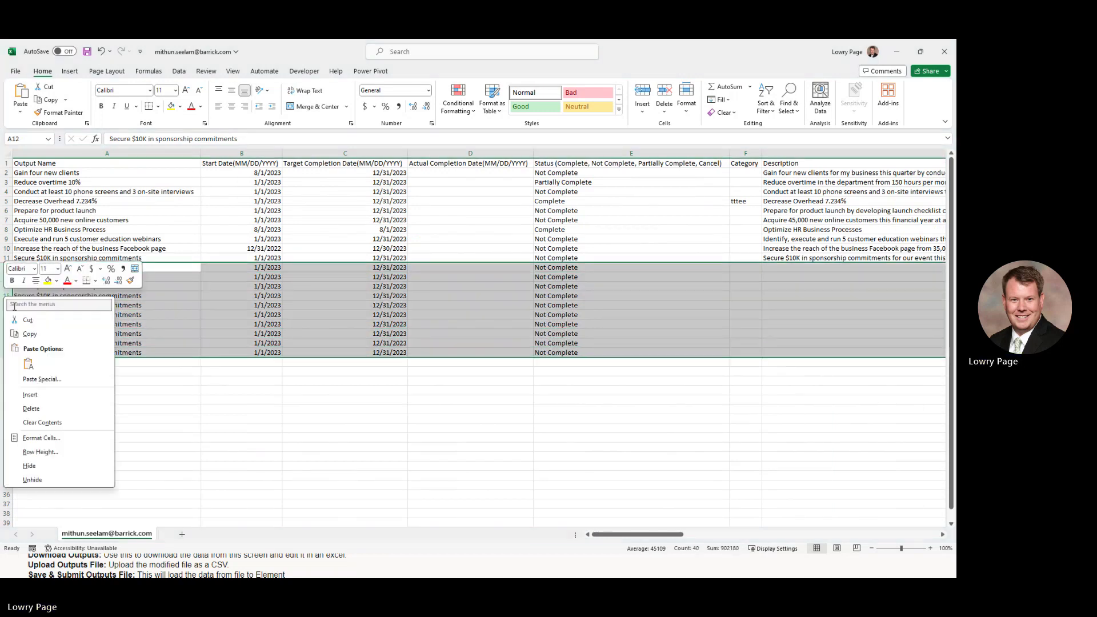
pyautogui.click(31, 409)
pyautogui.click(334, 400)
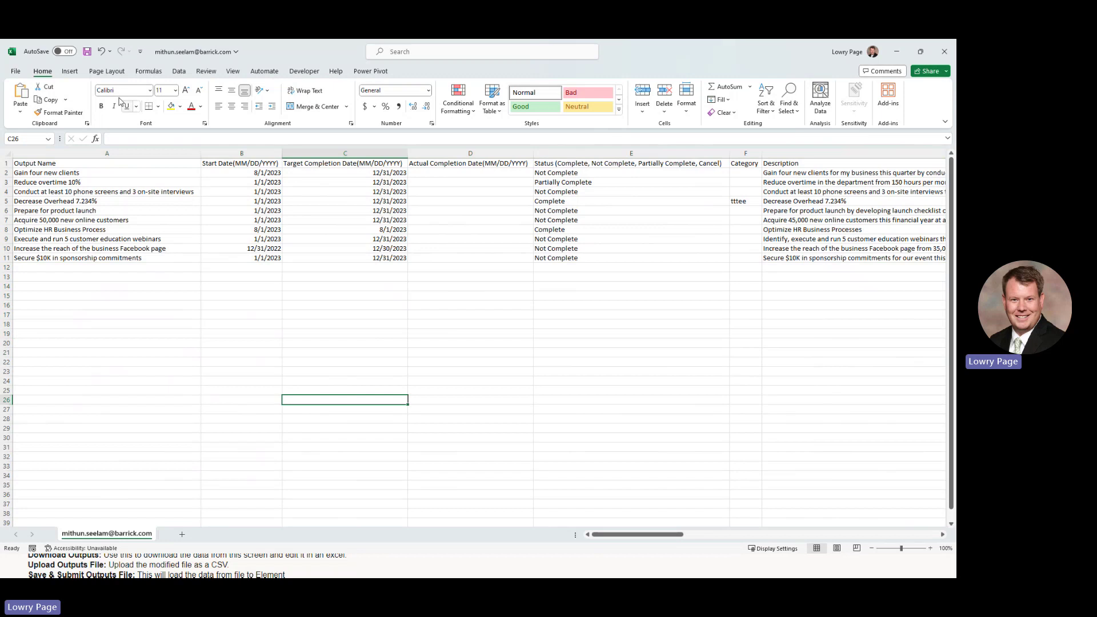
# Save the edited outputs CSV and return to the Mass Add/Edit Outputs page
pyautogui.click(87, 51)
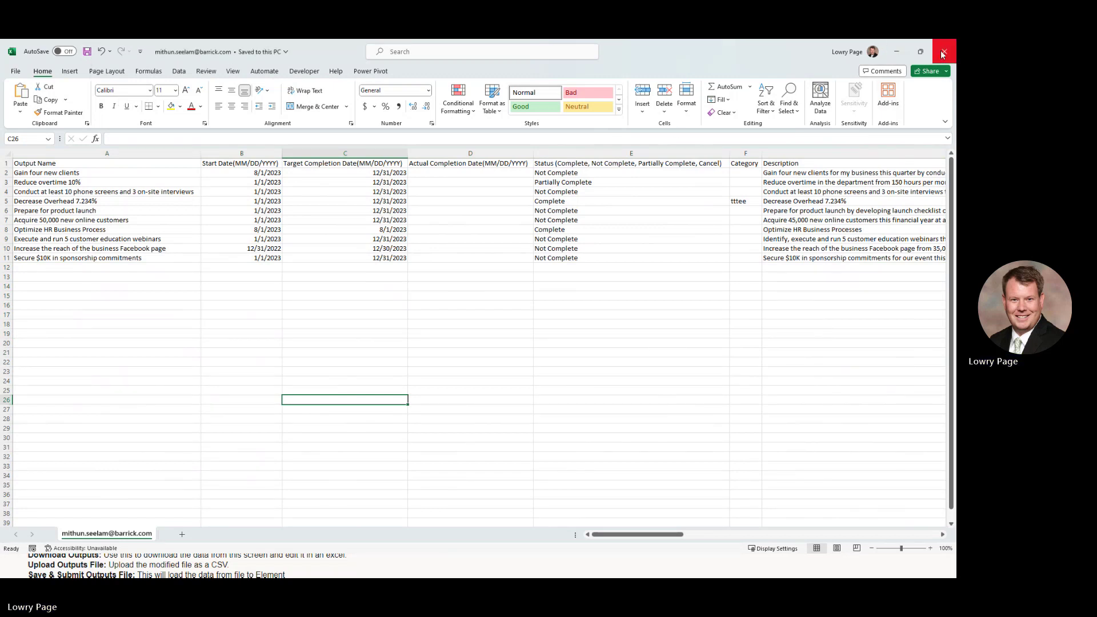
pyautogui.click(899, 53)
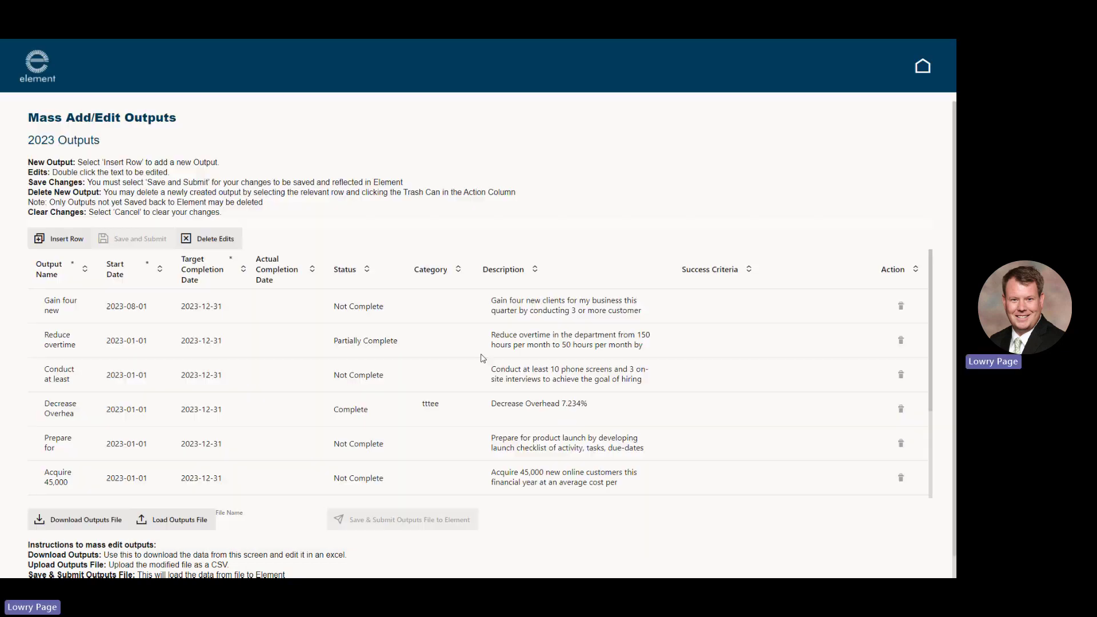
# Load the edited outputs CSV from the Desktop folder VBCS Mass Goal Loader into the bulk outputs editor
pyautogui.scroll(-2, 190, 494)
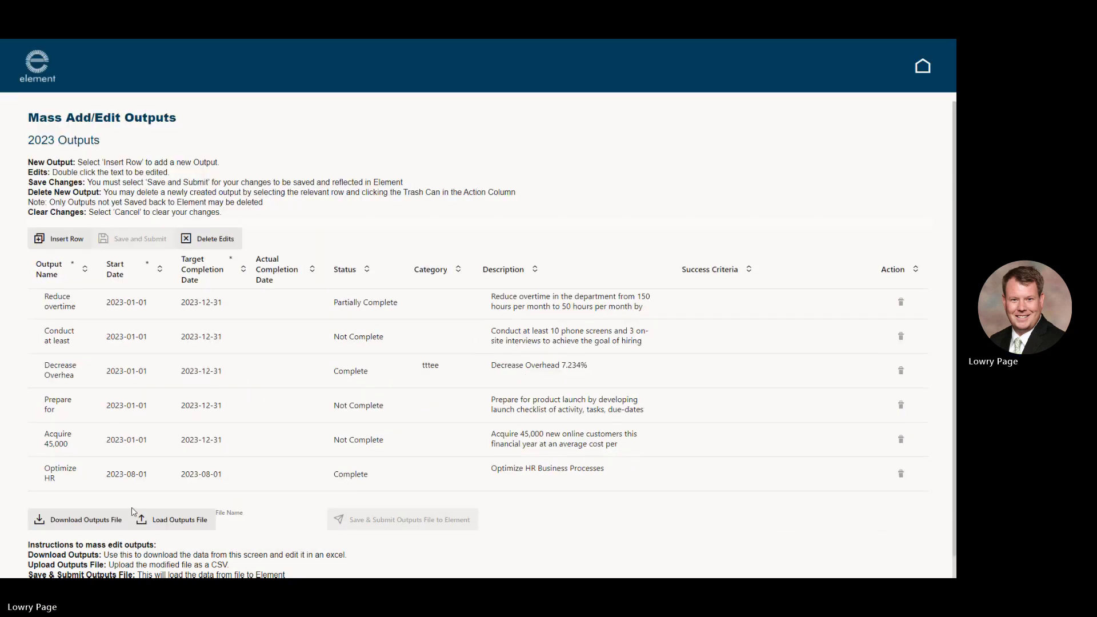
pyautogui.click(180, 522)
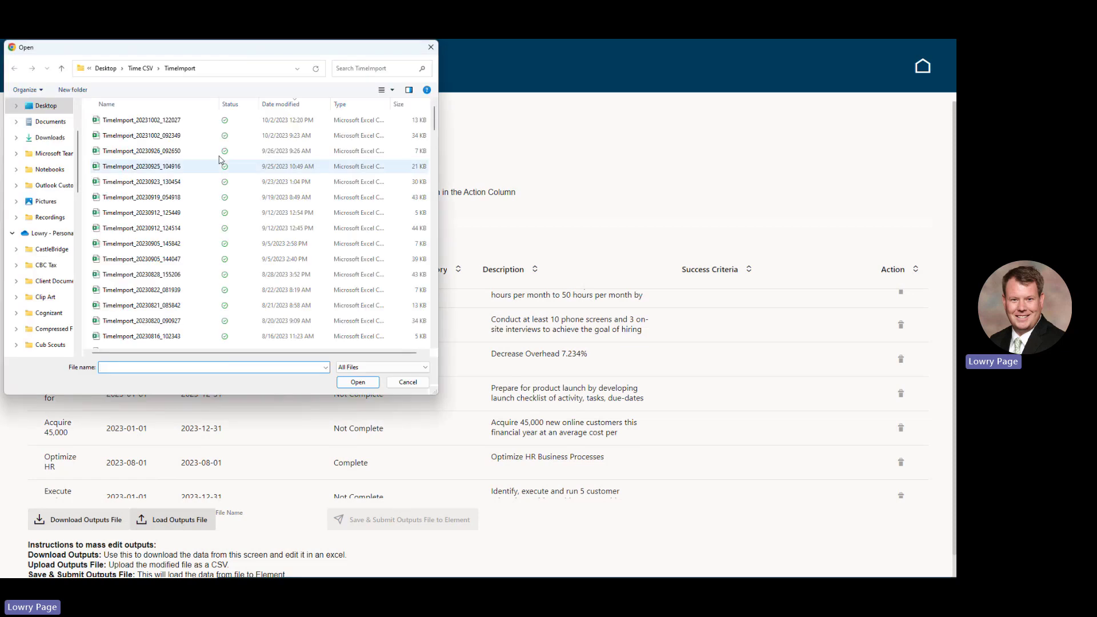
pyautogui.click(46, 107)
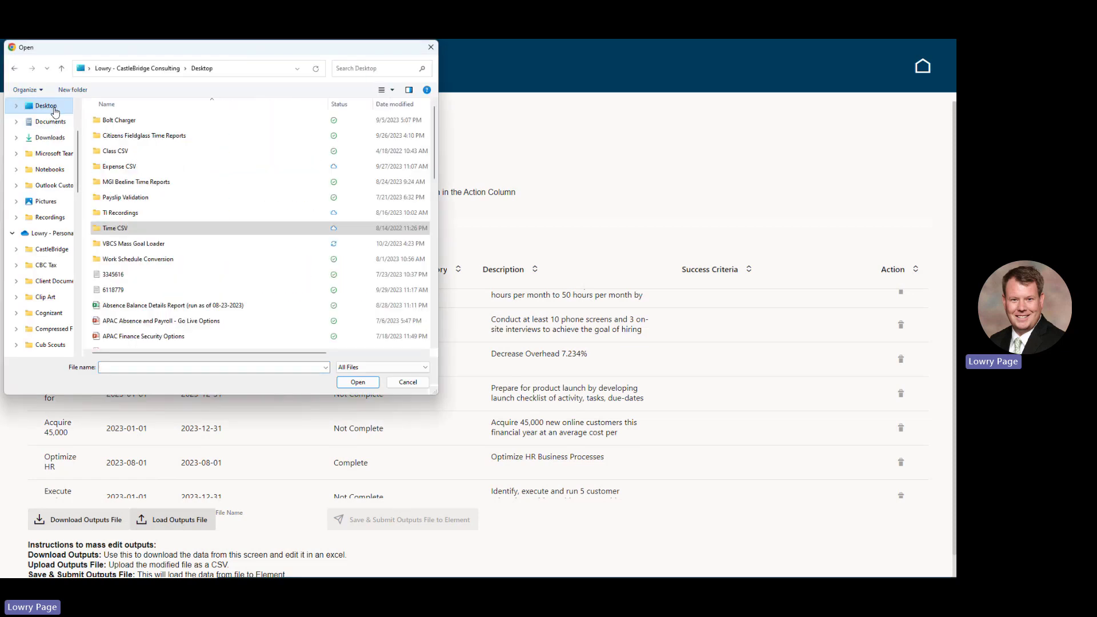
pyautogui.doubleClick(122, 244)
pyautogui.click(143, 136)
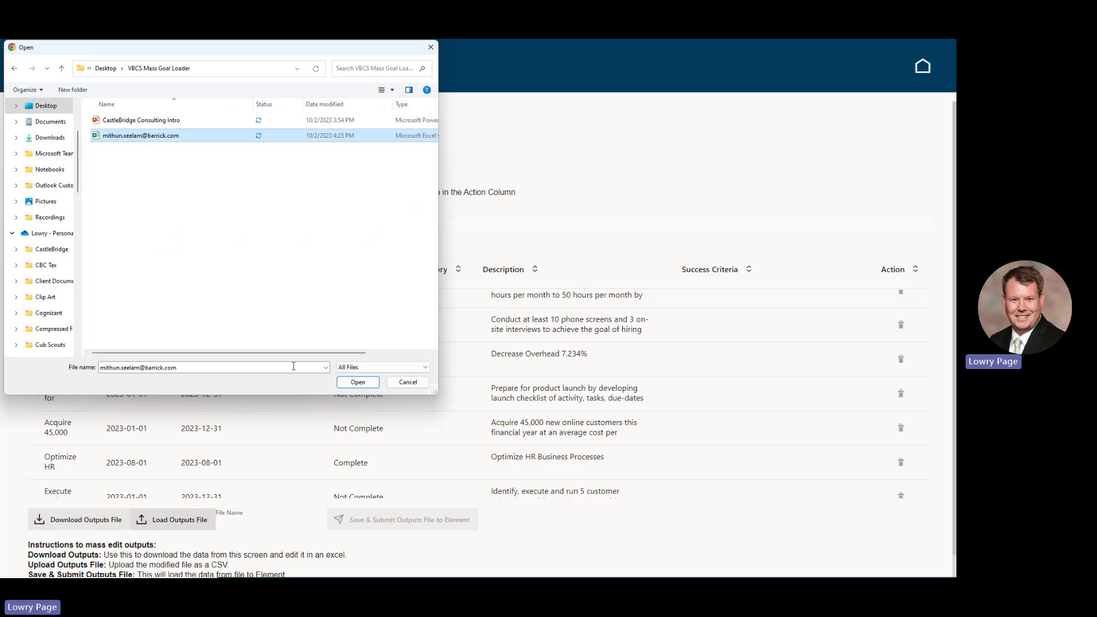
pyautogui.click(354, 383)
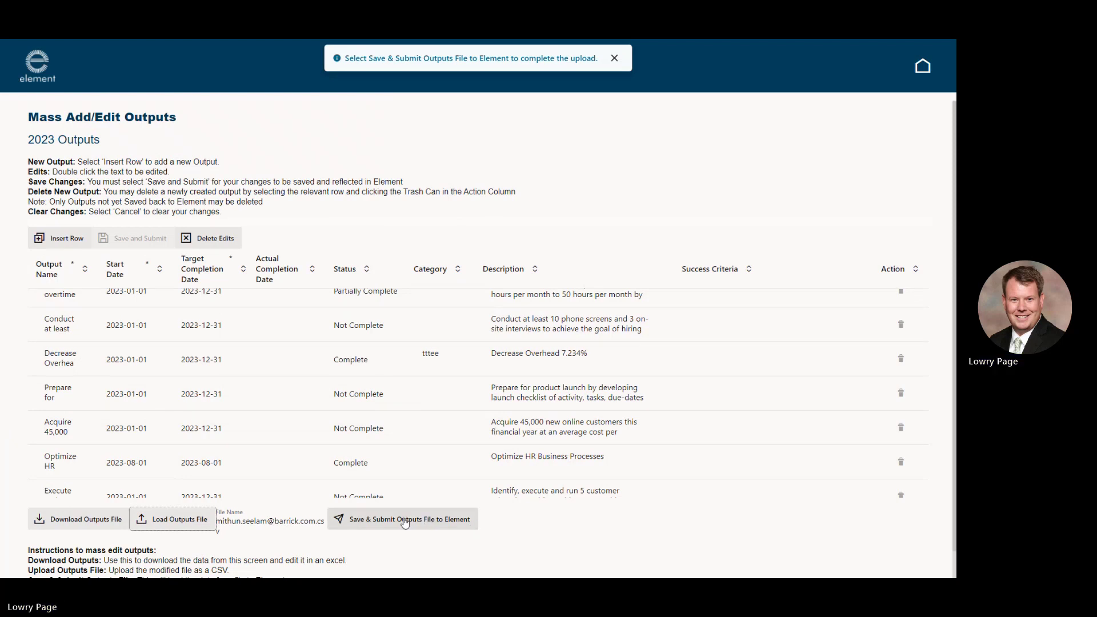
# Save and submit the loaded outputs file to Element, continuing to the Element home page
pyautogui.click(460, 519)
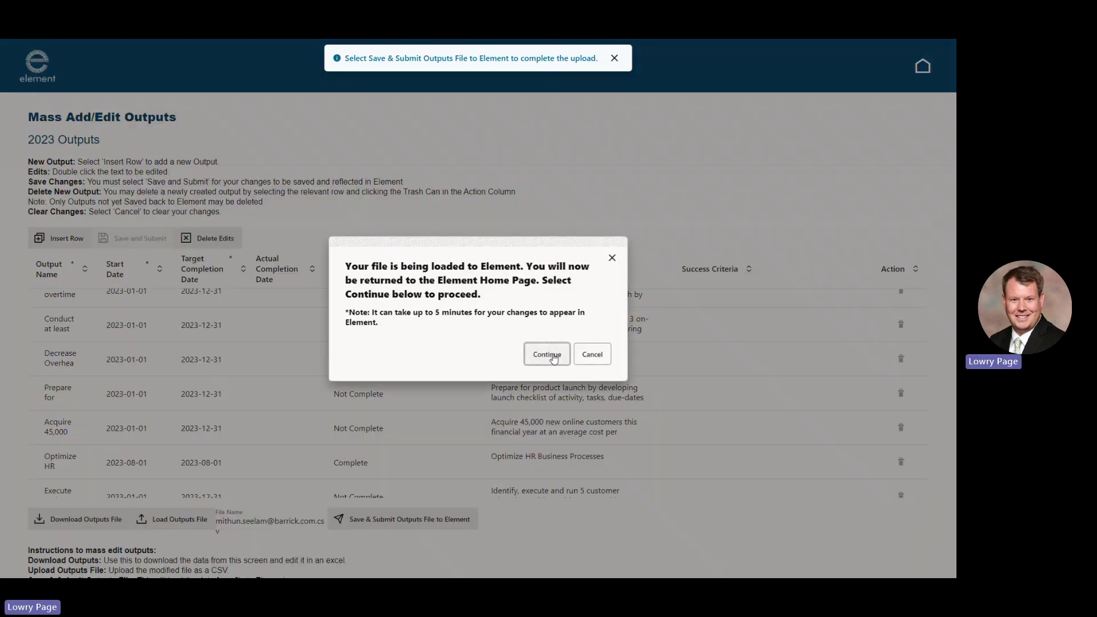
pyautogui.click(552, 355)
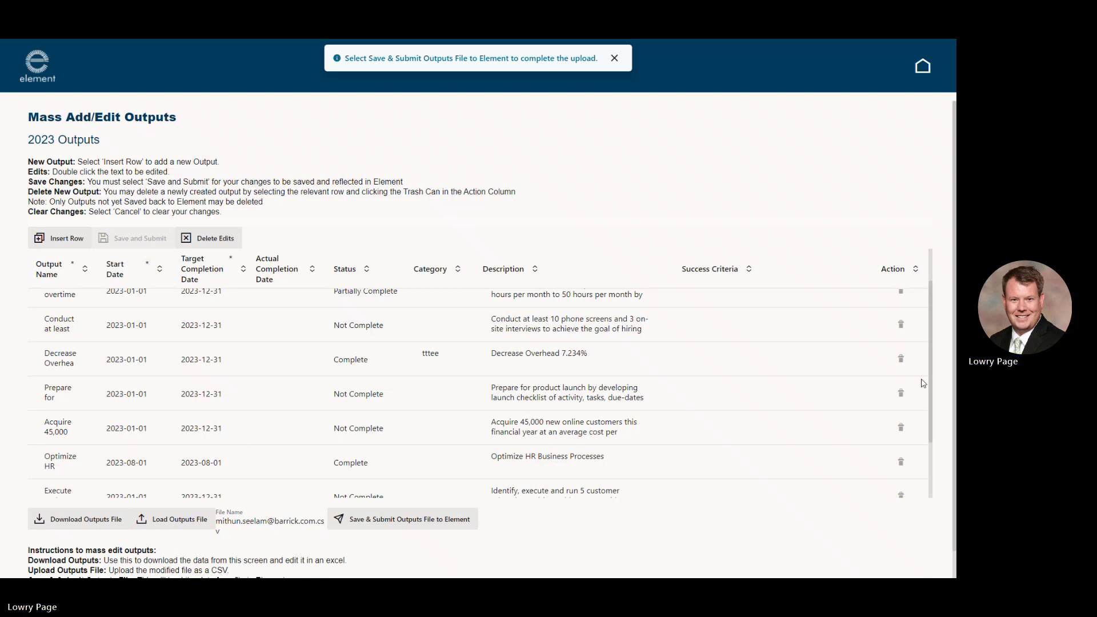
pyautogui.moveTo(932, 374); pyautogui.dragTo(932, 432)
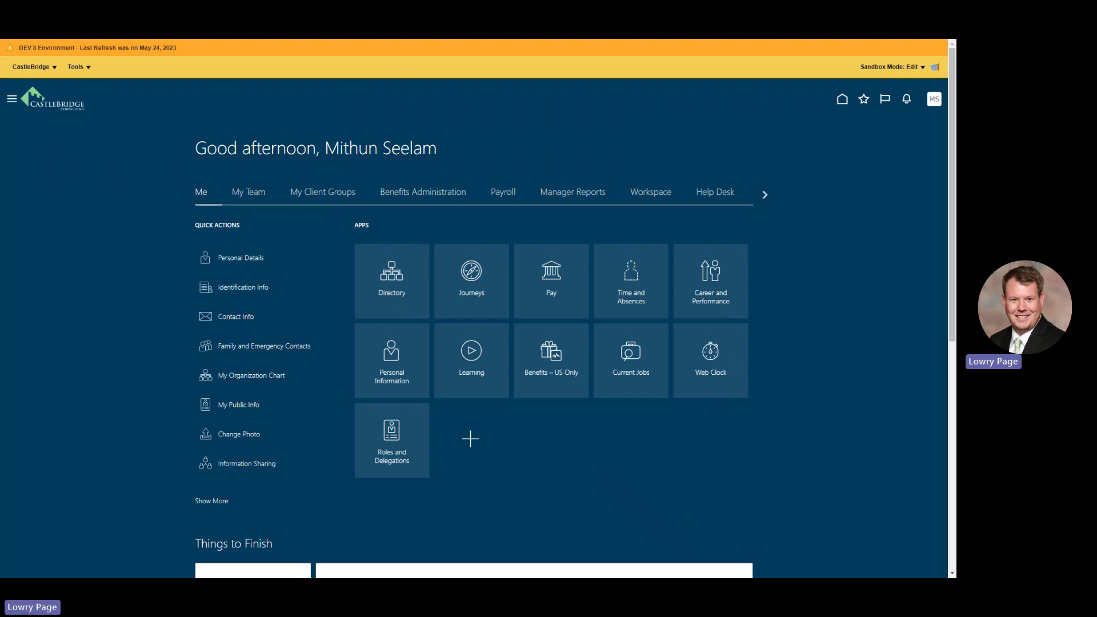
pyautogui.hotkey('alt', 'Tab')
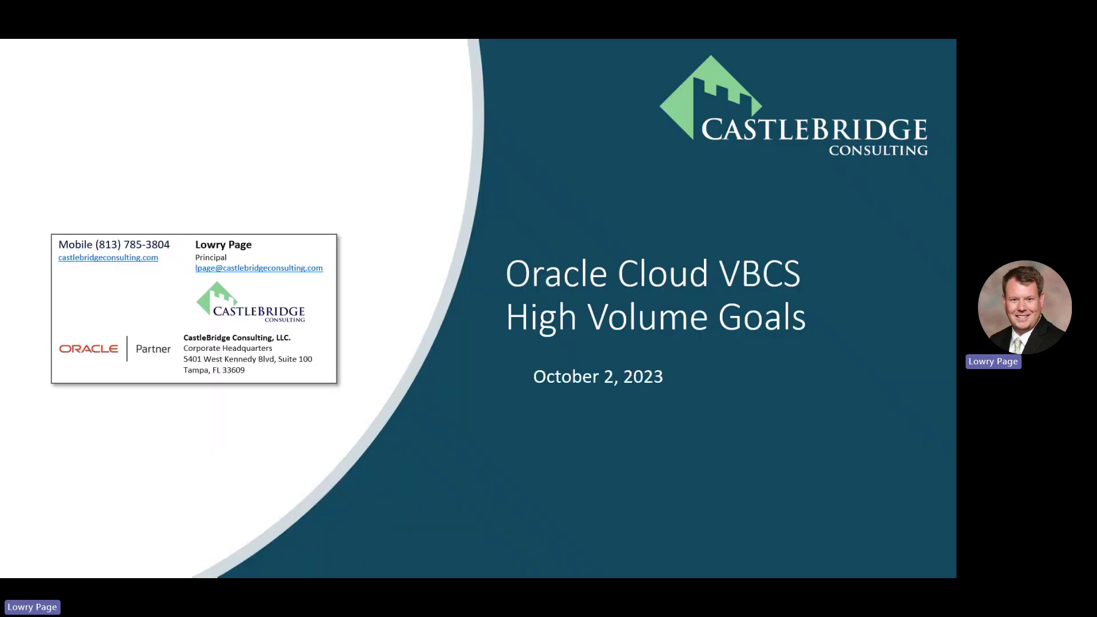